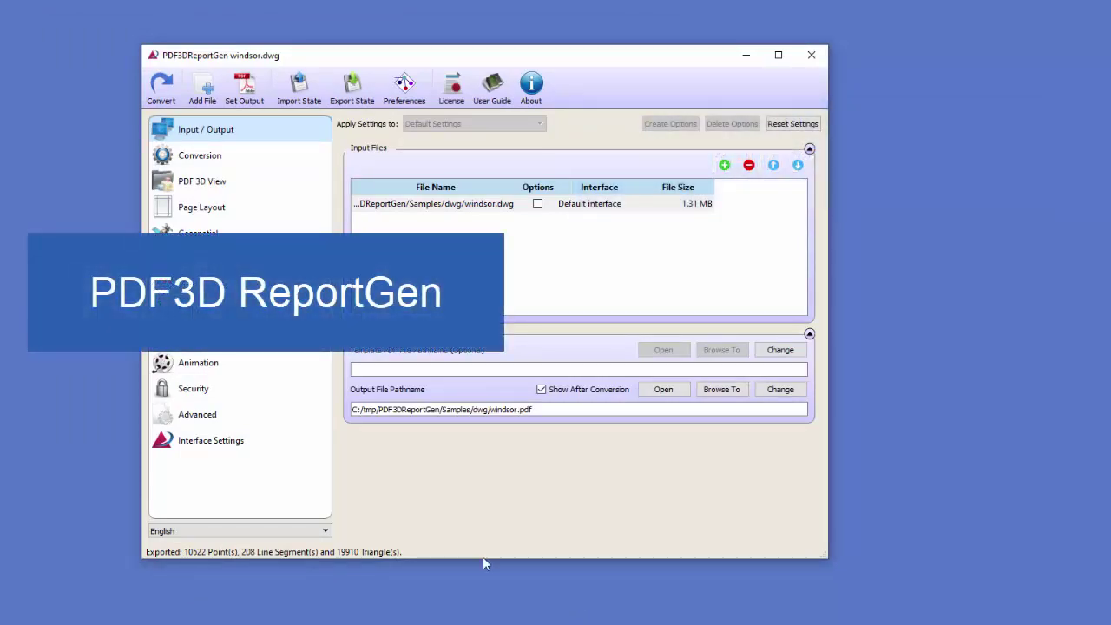
# - Check the pathname of the input drawing windsor.dwg and of the output file windsor.pdf
pyautogui.doubleClick(477, 205)
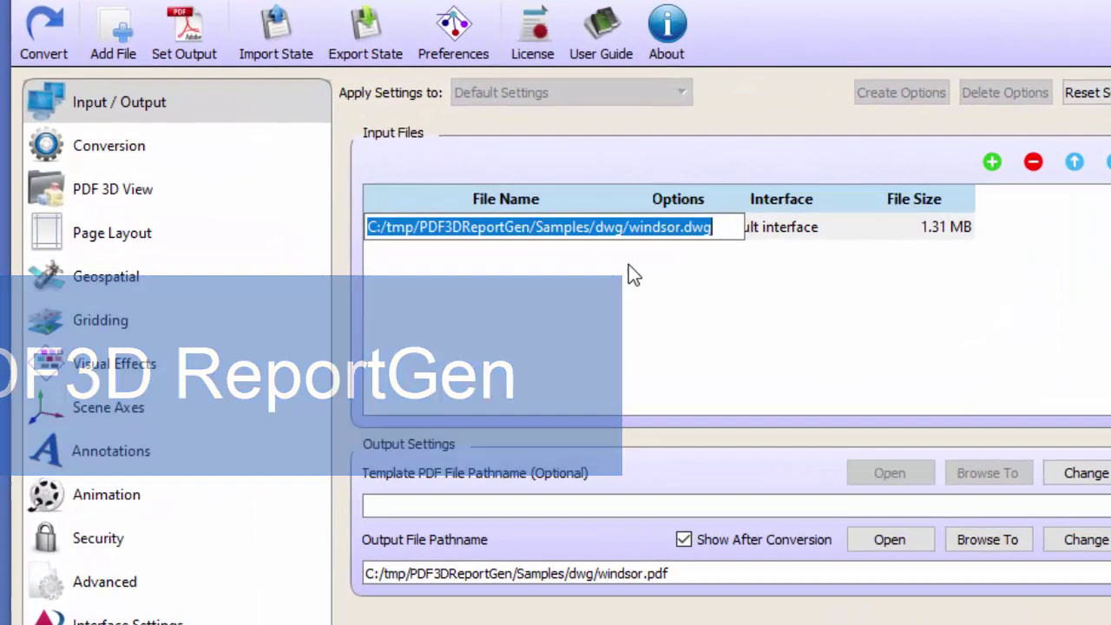
pyautogui.click(632, 274)
pyautogui.moveTo(687, 572); pyautogui.dragTo(598, 574)
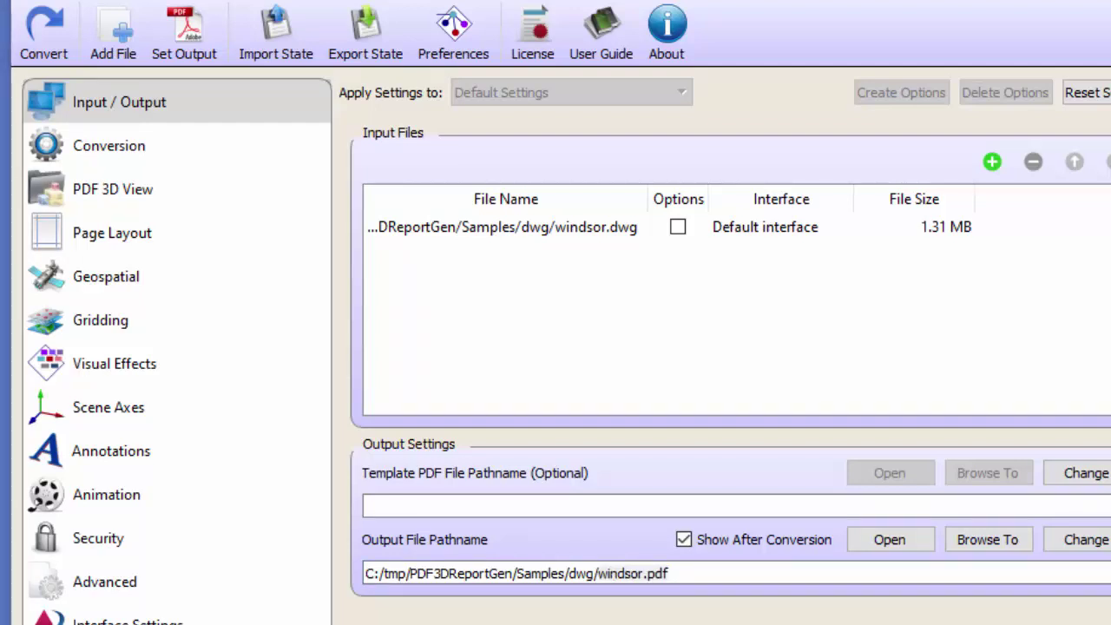
# - Check that the PDF 3D view uses the Geospatial view scheme
pyautogui.click(81, 194)
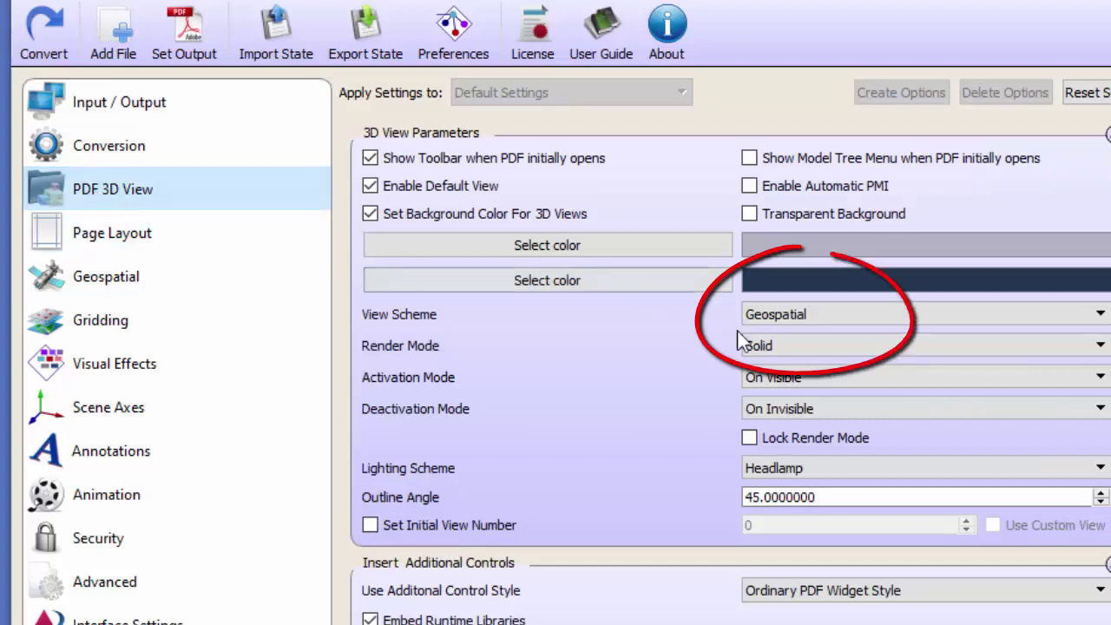
pyautogui.click(814, 313)
pyautogui.click(815, 313)
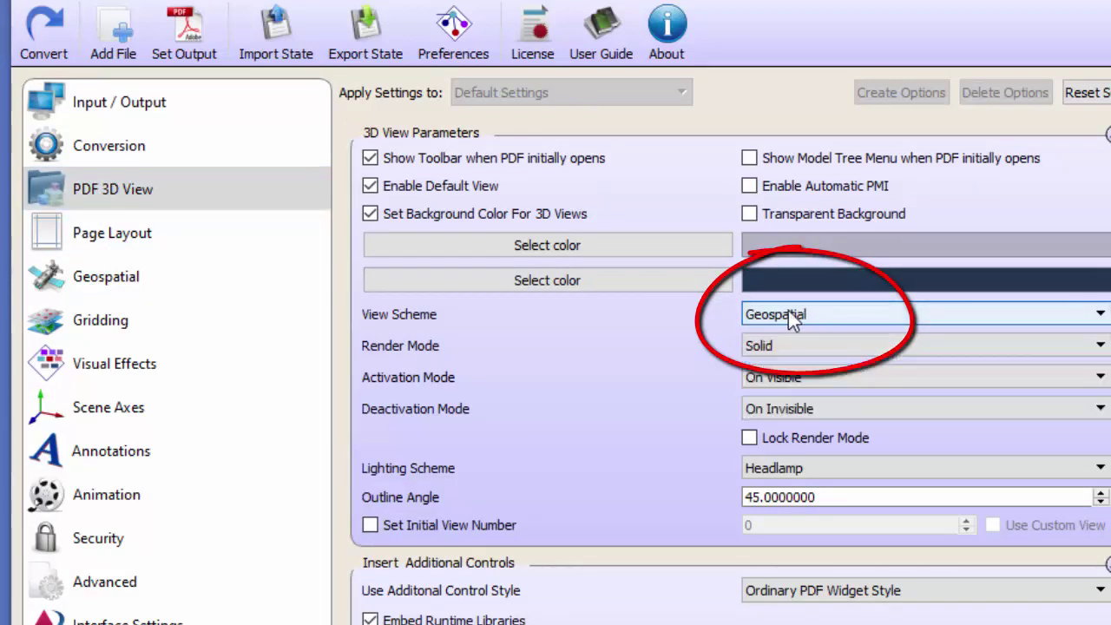
# - Review the scene axes, scalebar and compass symbol options, and the Mouse 3D Probe controls of the PDF 3D view
pyautogui.click(107, 408)
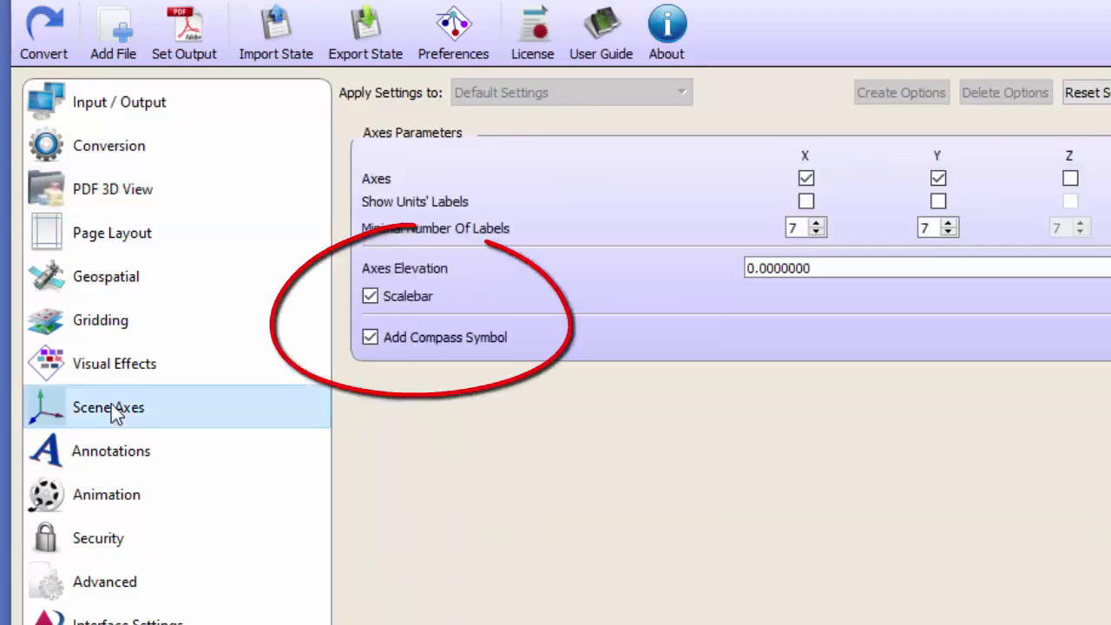
pyautogui.click(371, 339)
pyautogui.click(371, 339)
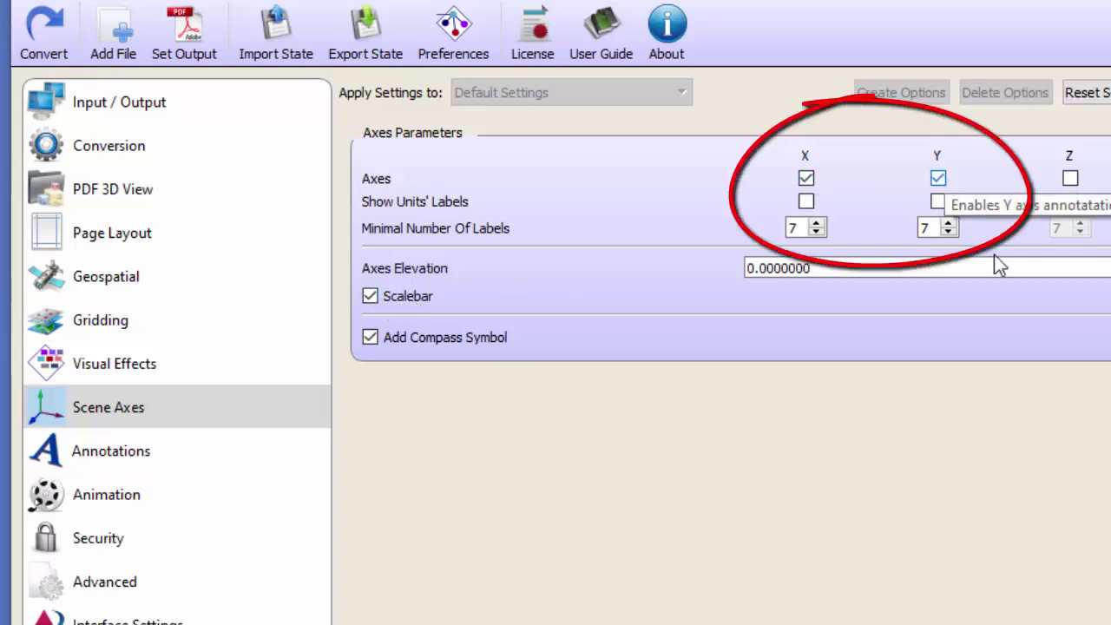
pyautogui.click(87, 193)
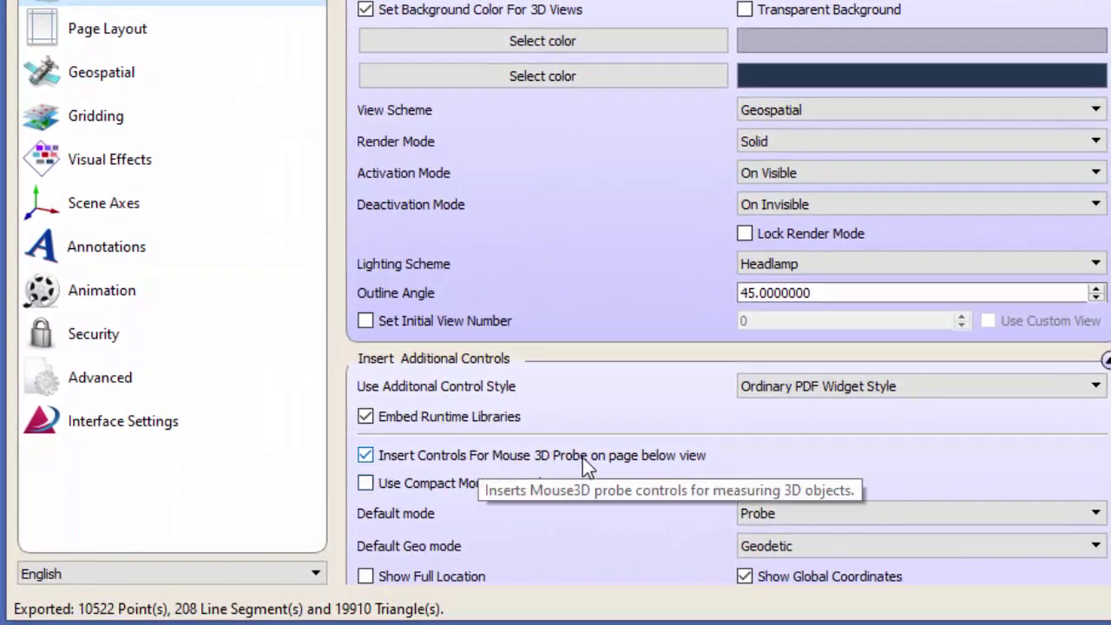
pyautogui.scroll(-5, 583, 456)
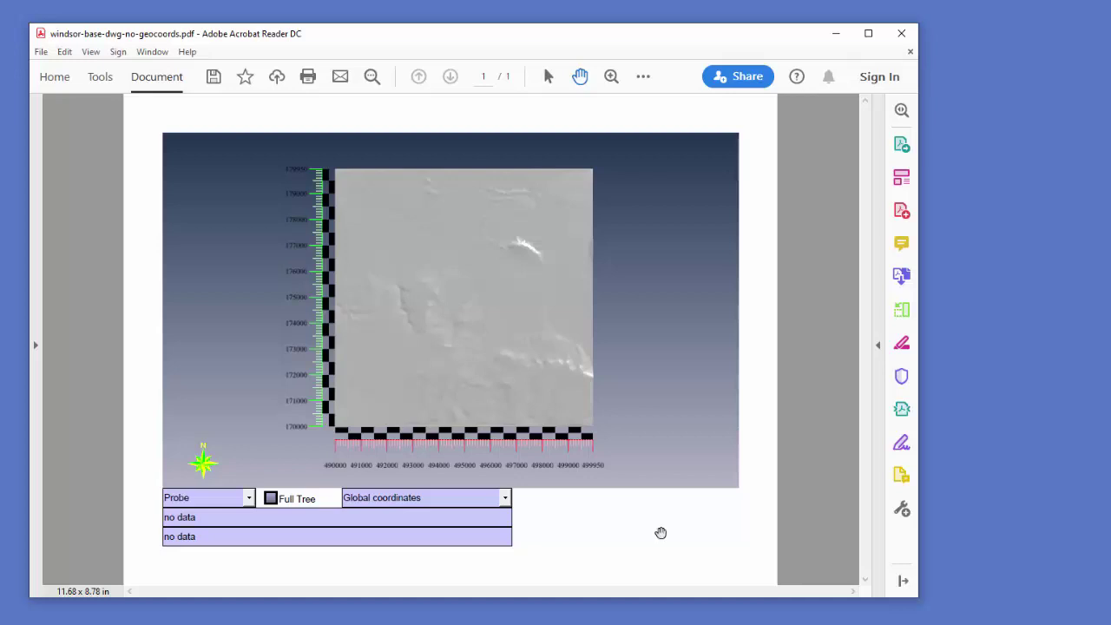
# - In Adobe Acrobat Reader, tilt the terrain in windsor-base-dwg-no-geocoords.pdf and probe a point on its surface
pyautogui.moveTo(393, 465)
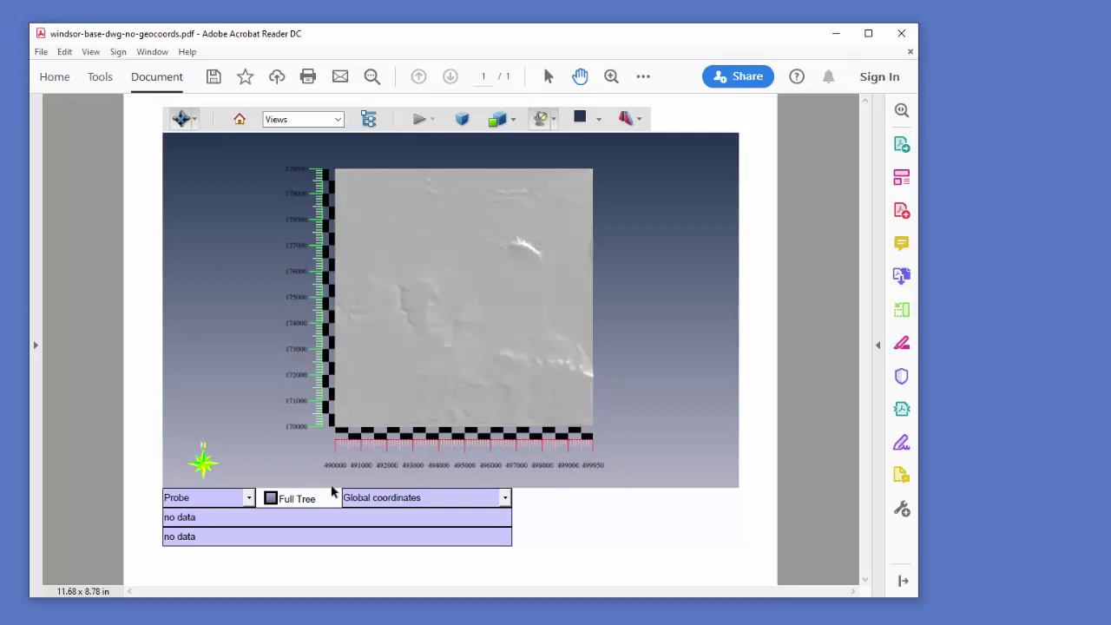
pyautogui.moveTo(625, 445); pyautogui.dragTo(563, 387)
pyautogui.scroll(5, 559, 375)
pyautogui.scroll(-5, 559, 375)
pyautogui.moveTo(528, 458)
pyautogui.mouseDown()
pyautogui.moveTo(536, 373)
pyautogui.moveTo(513, 357)
pyautogui.moveTo(461, 453)
pyautogui.moveTo(481, 345)
pyautogui.moveTo(493, 383)
pyautogui.moveTo(509, 337)
pyautogui.moveTo(552, 335)
pyautogui.moveTo(469, 345)
pyautogui.moveTo(461, 335)
pyautogui.moveTo(525, 318)
pyautogui.moveTo(514, 310)
pyautogui.mouseUp()
pyautogui.click(493, 309)
# - Measure the distance between two points near the terrain's far edge with the 3D Measurement Tool and place the dimension
pyautogui.click(194, 119)
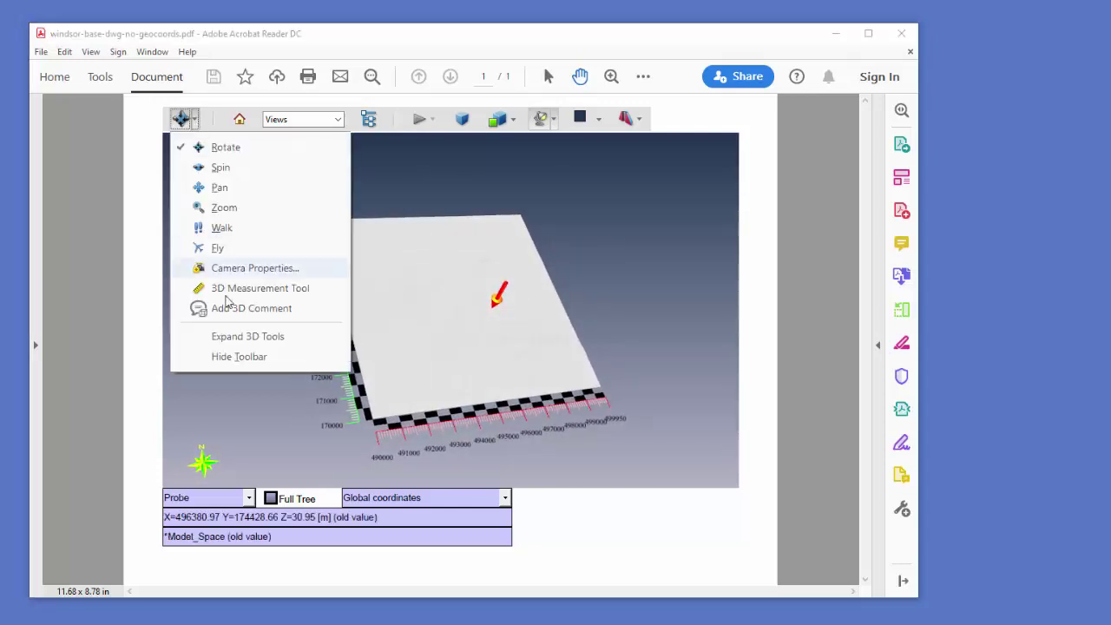
pyautogui.click(235, 290)
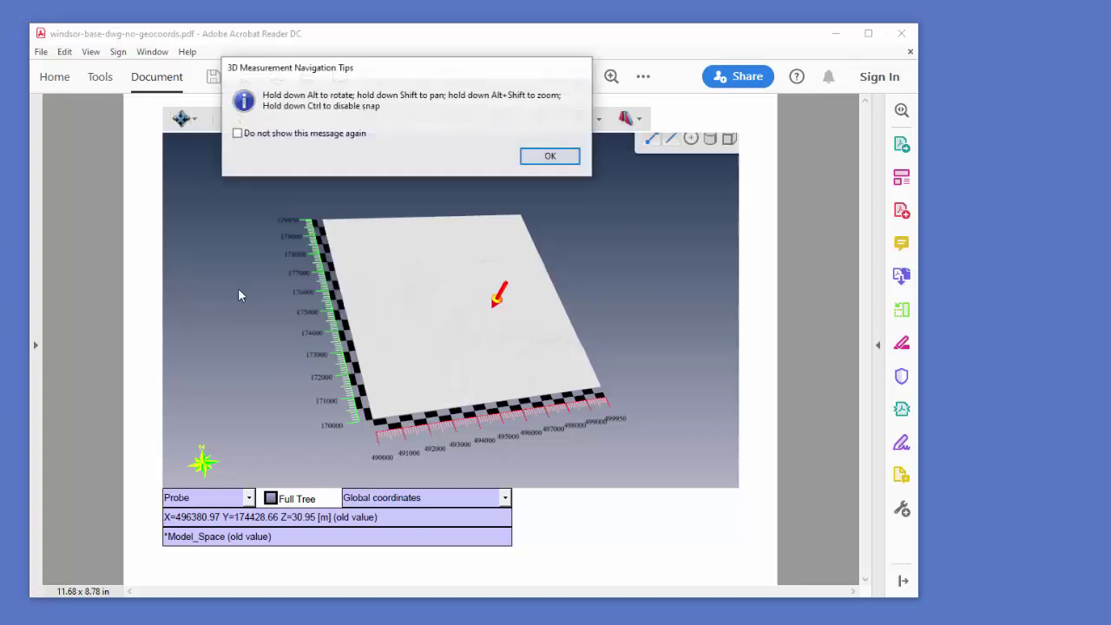
pyautogui.click(564, 158)
pyautogui.click(400, 246)
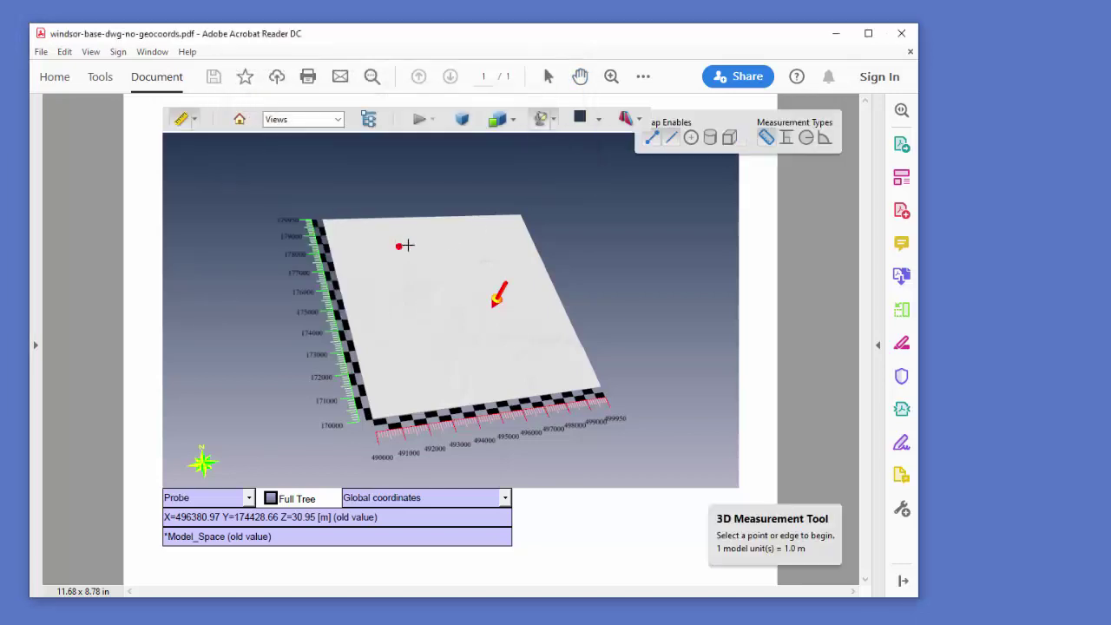
pyautogui.click(511, 240)
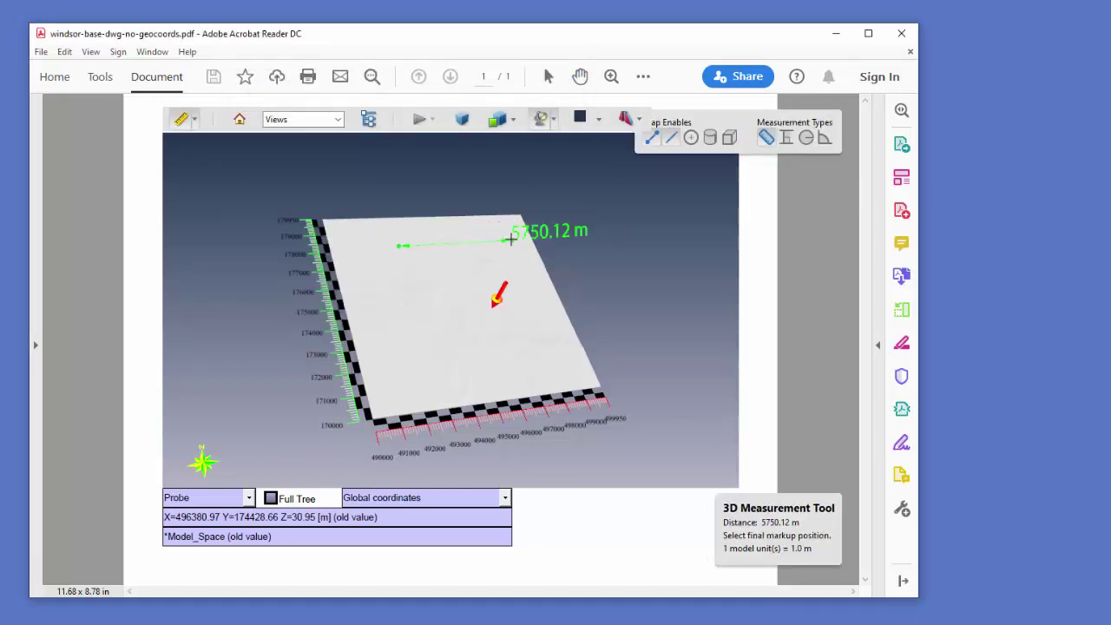
pyautogui.click(577, 227)
# - Inspect the measured terrain from another angle, then restore the default view and probe further surface points on the tilted model
pyautogui.moveTo(482, 146); pyautogui.dragTo(620, 233)
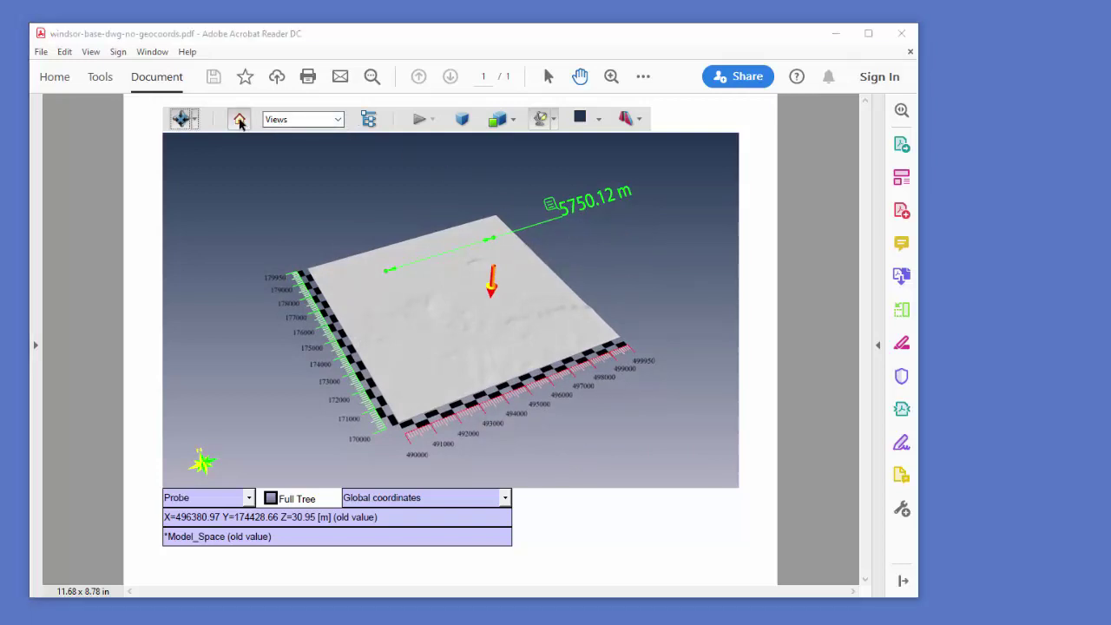
pyautogui.click(240, 118)
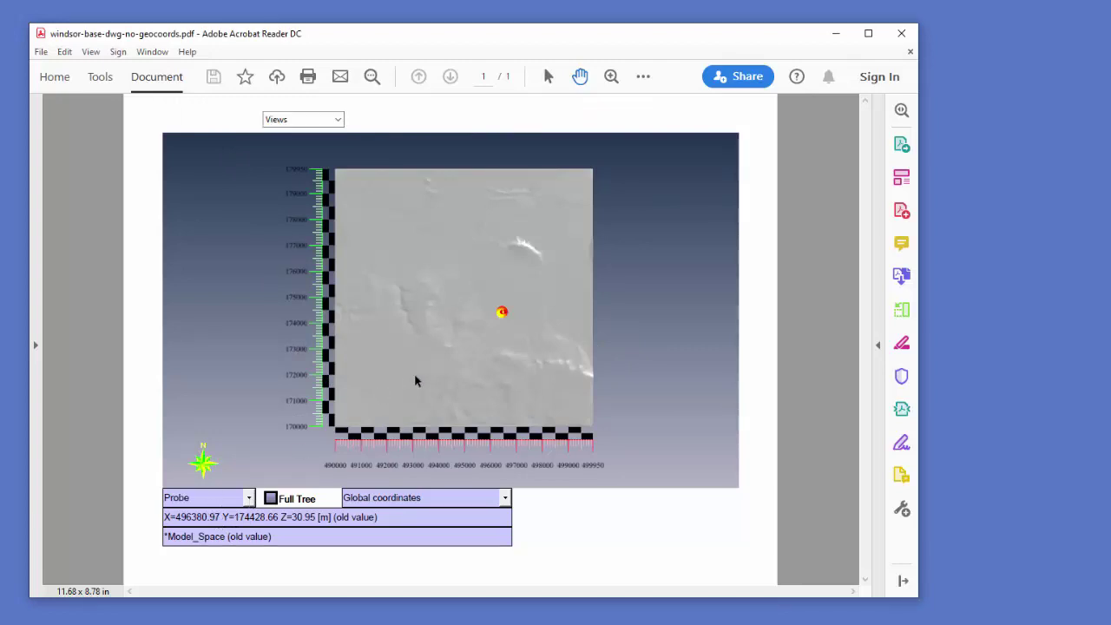
pyautogui.moveTo(471, 397); pyautogui.dragTo(453, 362)
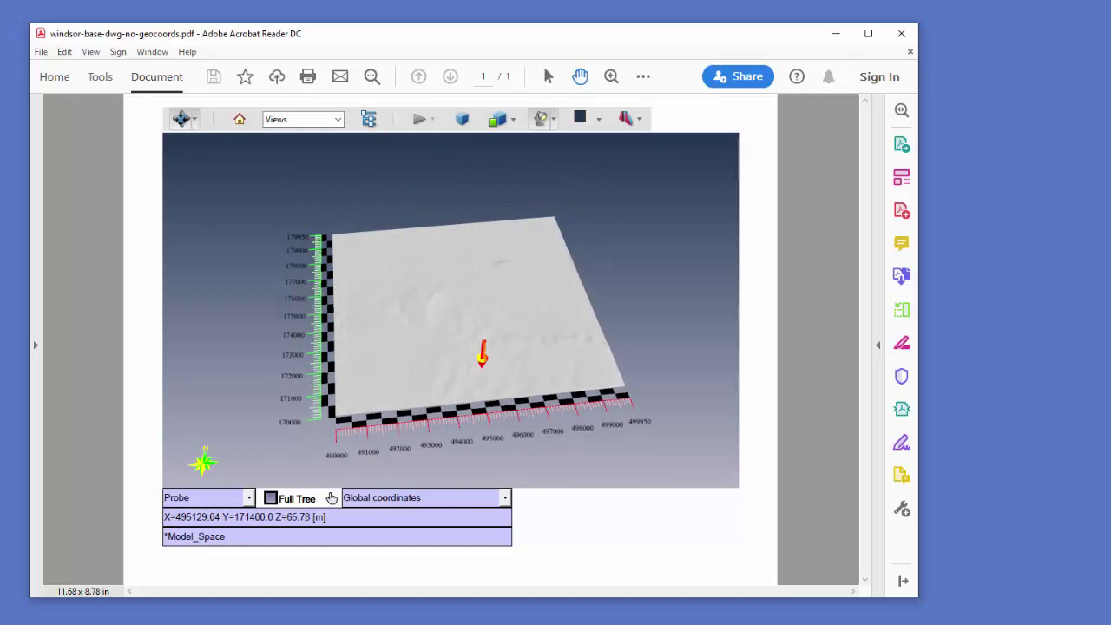
pyautogui.click(457, 323)
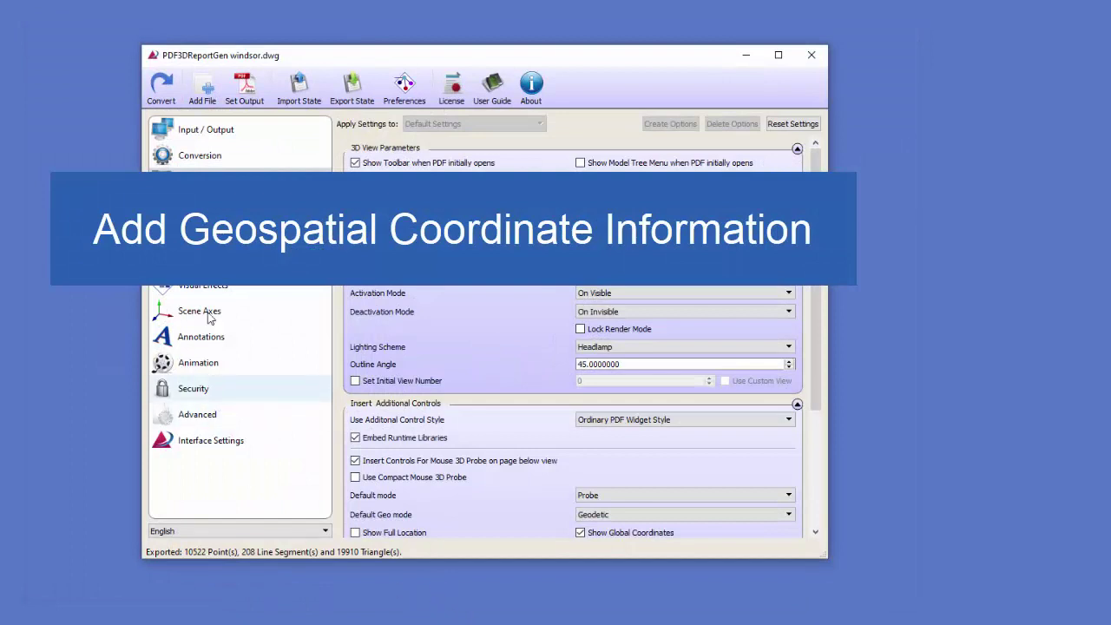
# - In PDF3D ReportGen, enable the geospatial coordinate system with the projected system OSGB 1936 / British National Grid (EPSG:27700)
pyautogui.click(198, 232)
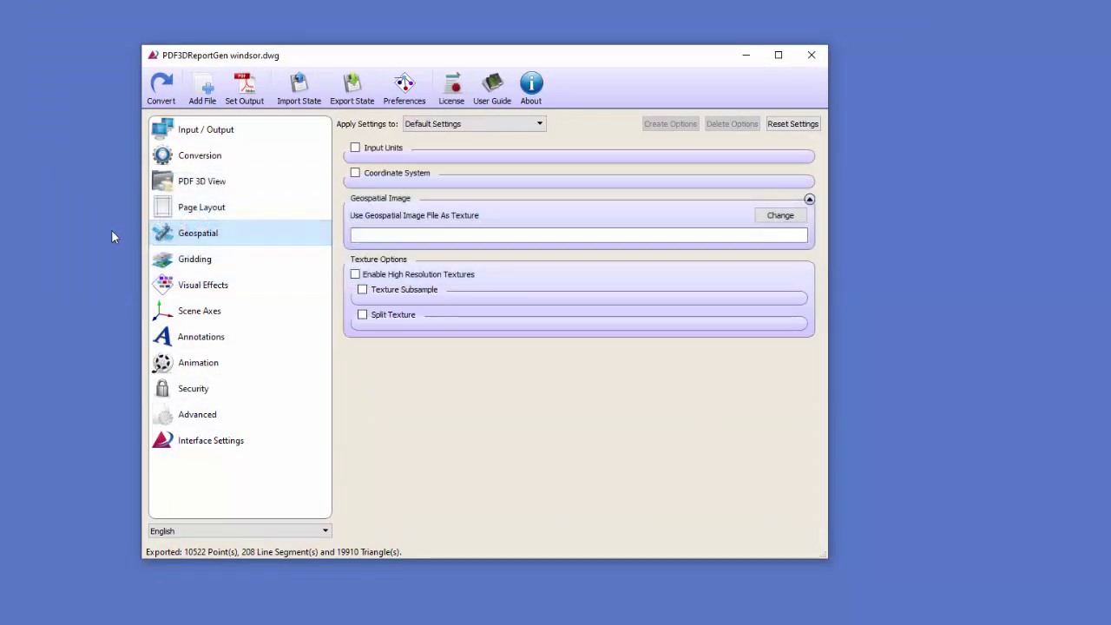
pyautogui.click(355, 172)
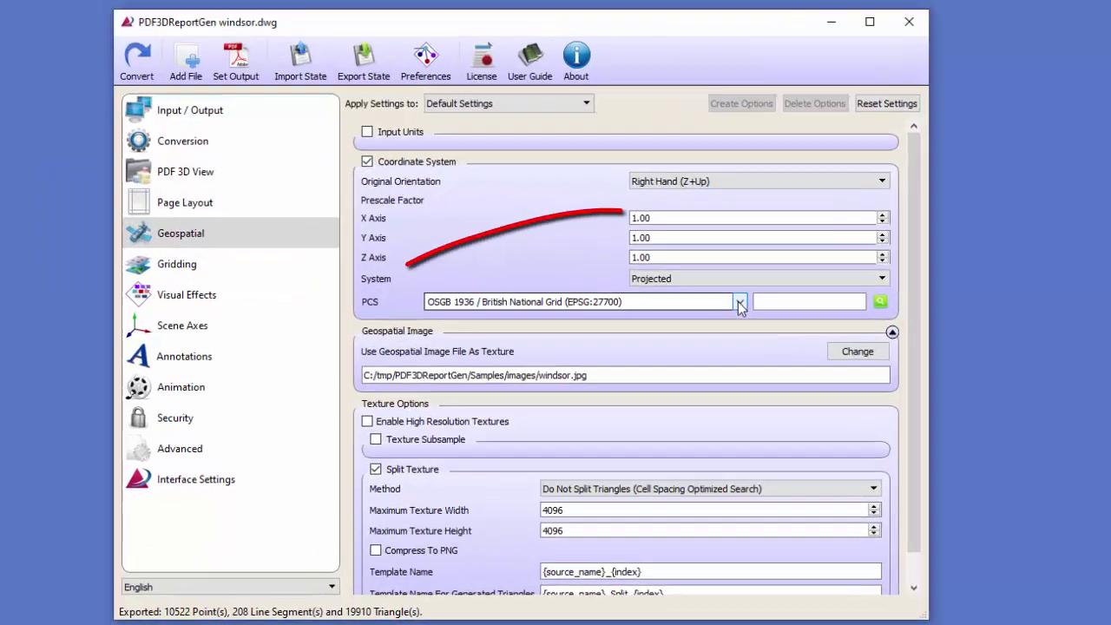
pyautogui.click(680, 292)
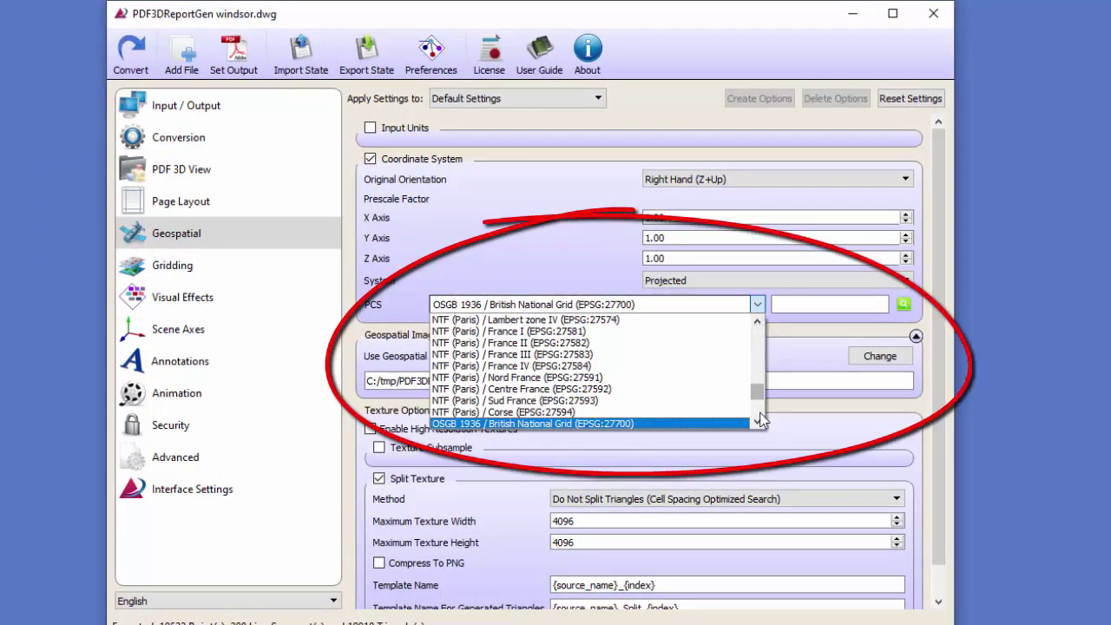
pyautogui.moveTo(755, 387); pyautogui.dragTo(756, 376)
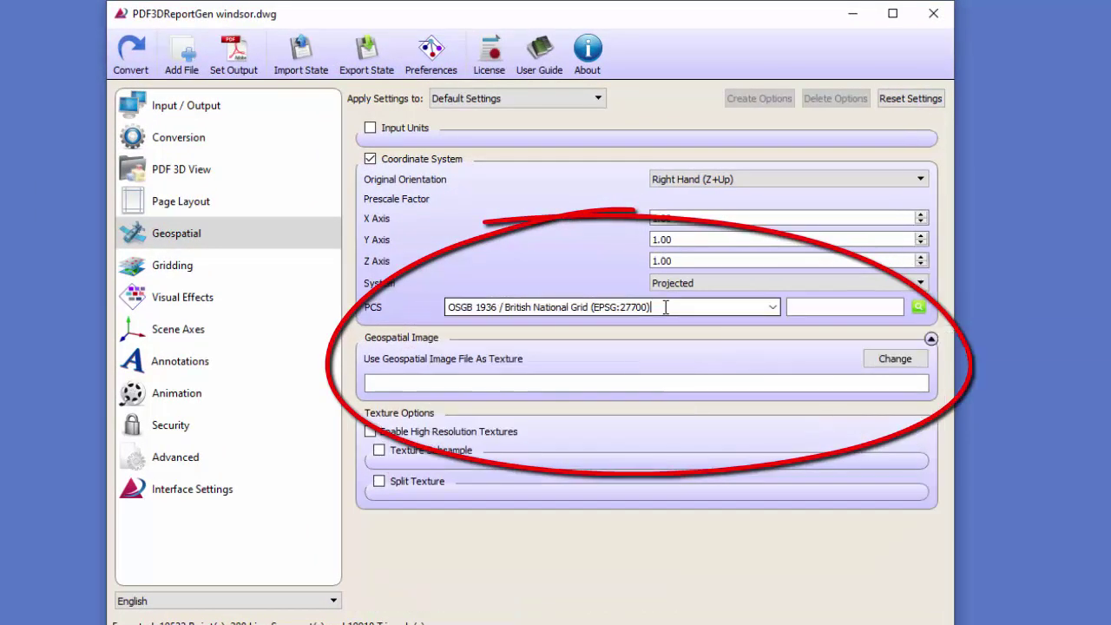
pyautogui.moveTo(651, 307); pyautogui.dragTo(601, 309)
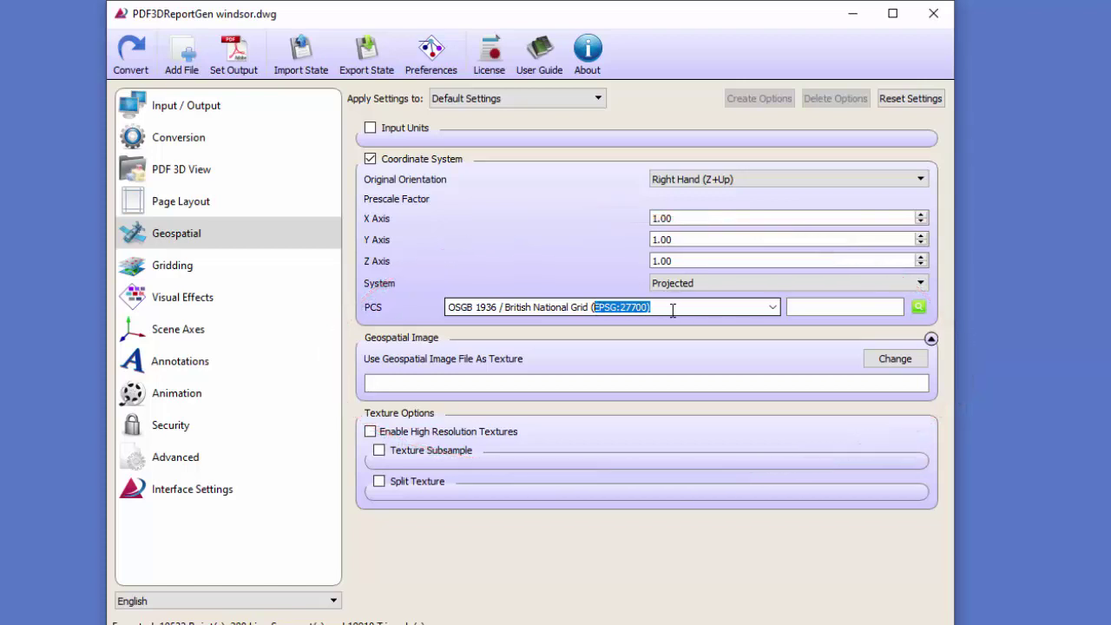
pyautogui.click(593, 283)
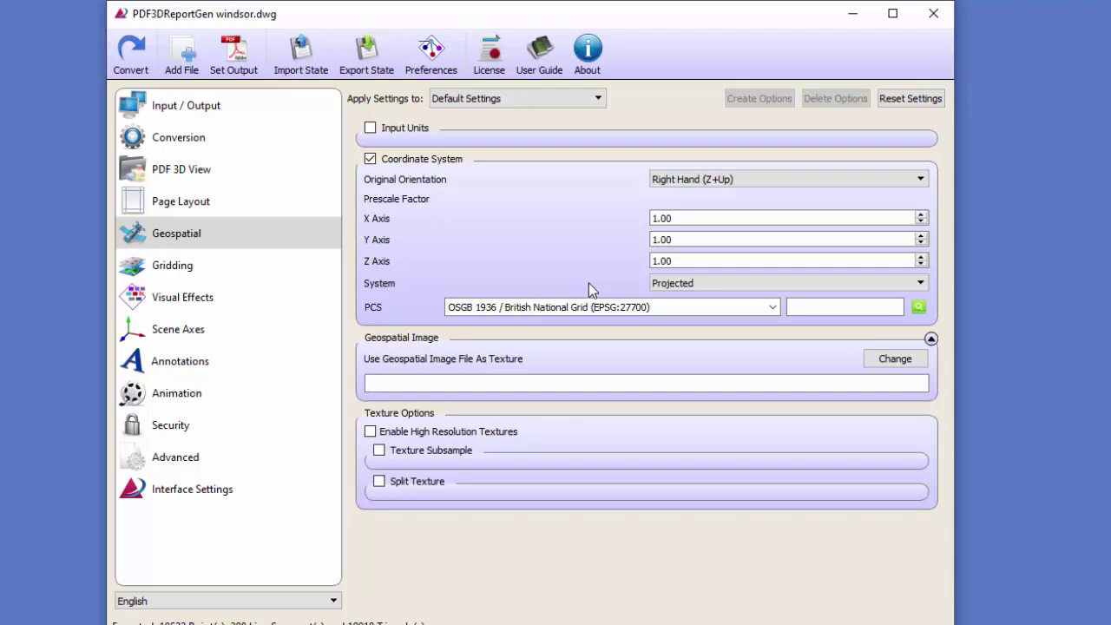
# - Use windsor.jpg from the sample images folder as the geospatial image texture and enable Split Texture
pyautogui.click(892, 356)
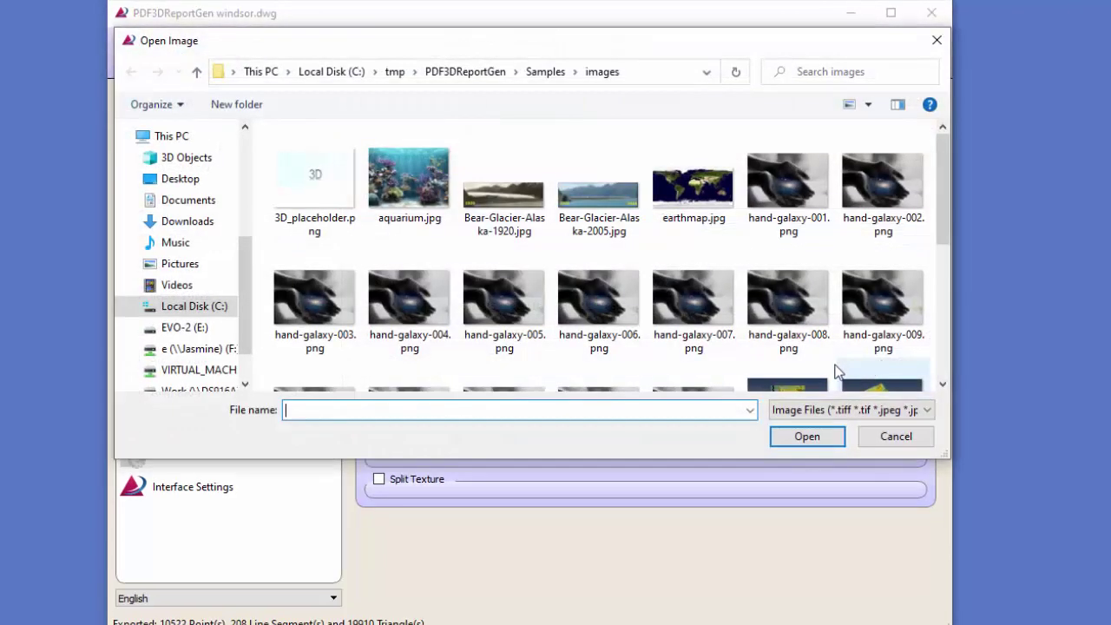
pyautogui.moveTo(943, 208); pyautogui.dragTo(942, 336)
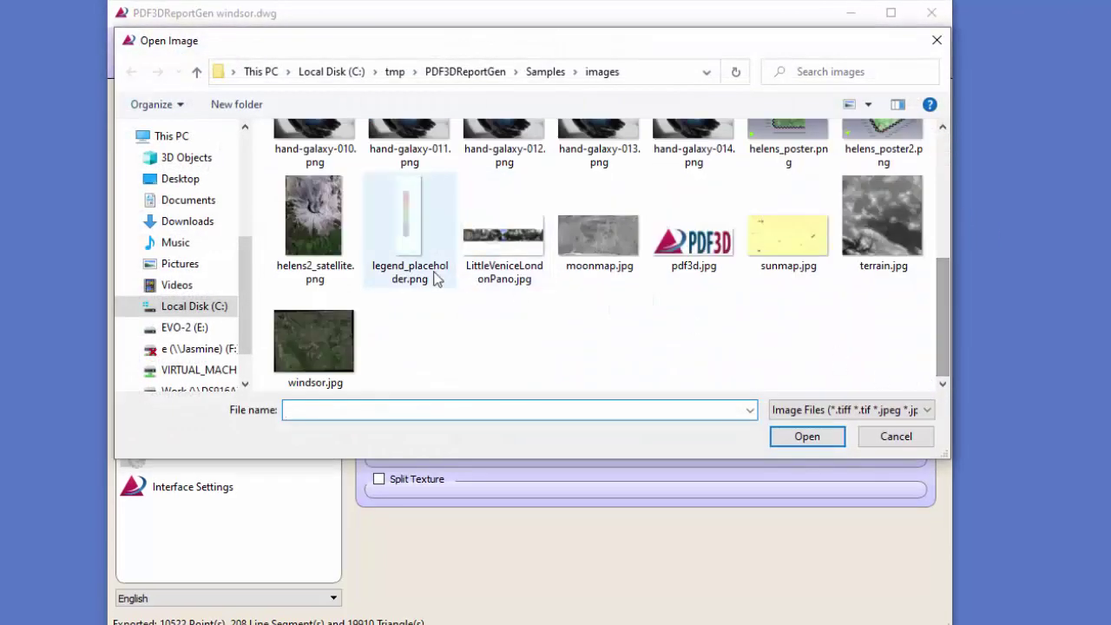
pyautogui.click(314, 342)
pyautogui.click(806, 434)
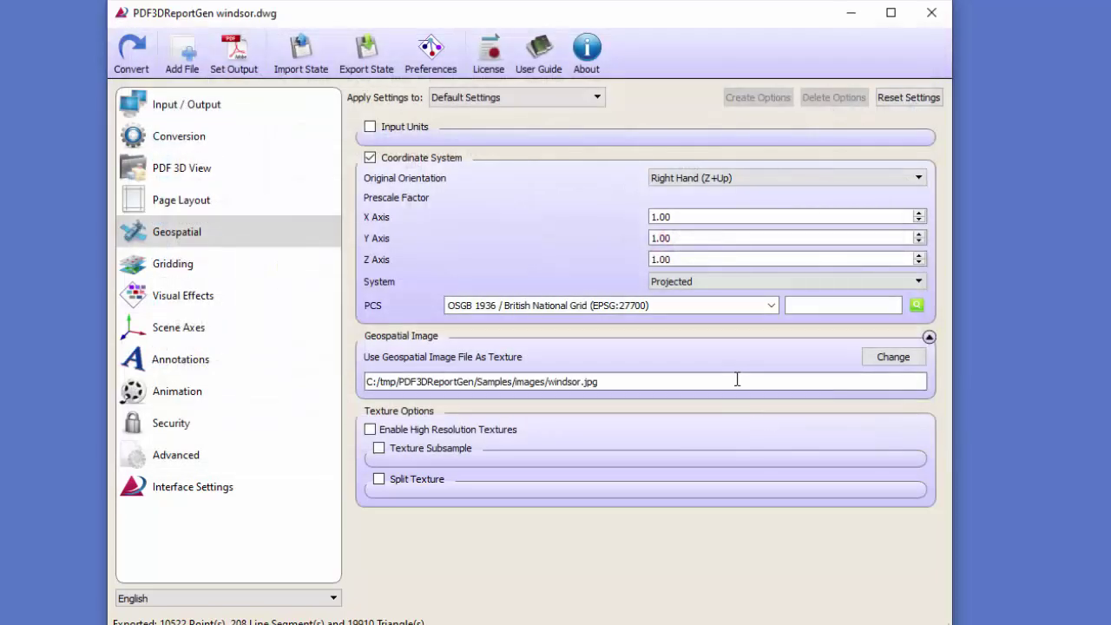
pyautogui.click(378, 478)
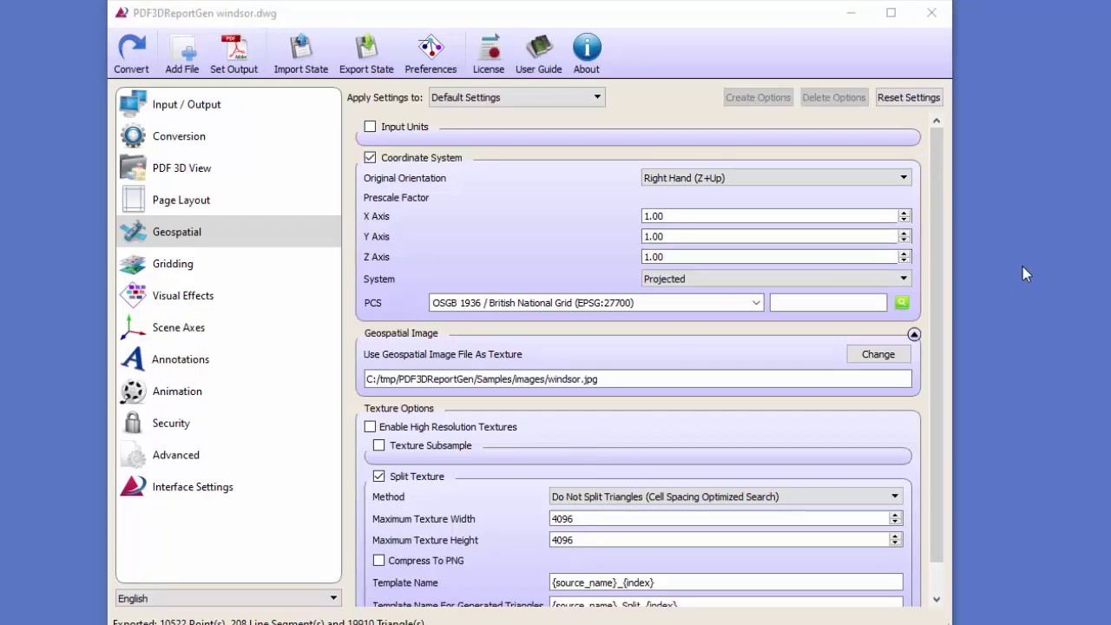
# - Override the material's diffuse color in the visual effects settings with a near-black shade
pyautogui.click(187, 298)
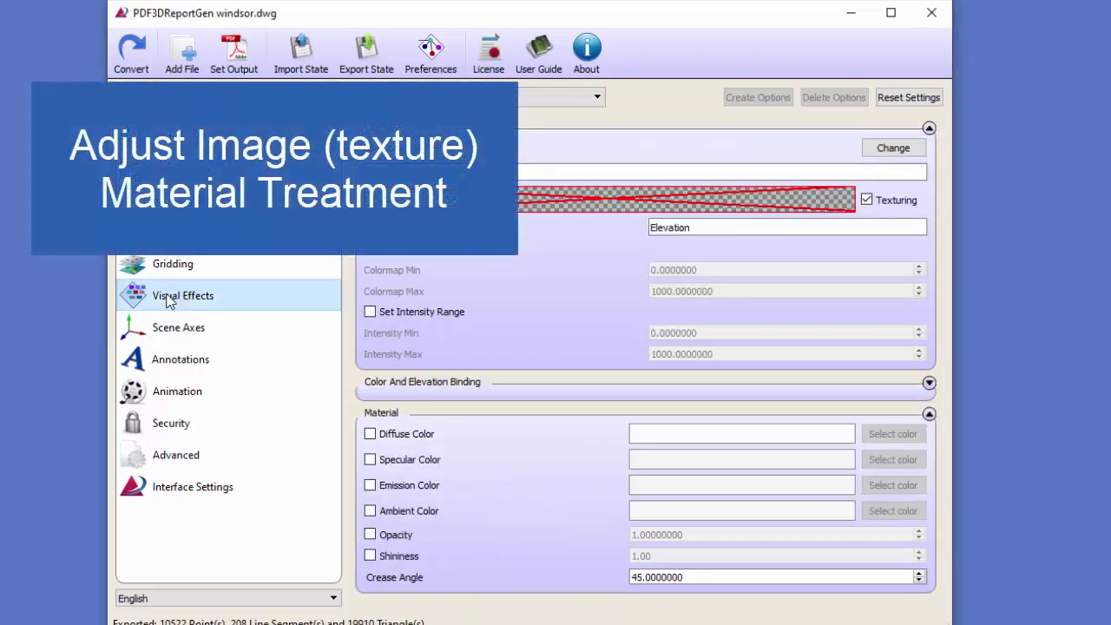
pyautogui.click(370, 435)
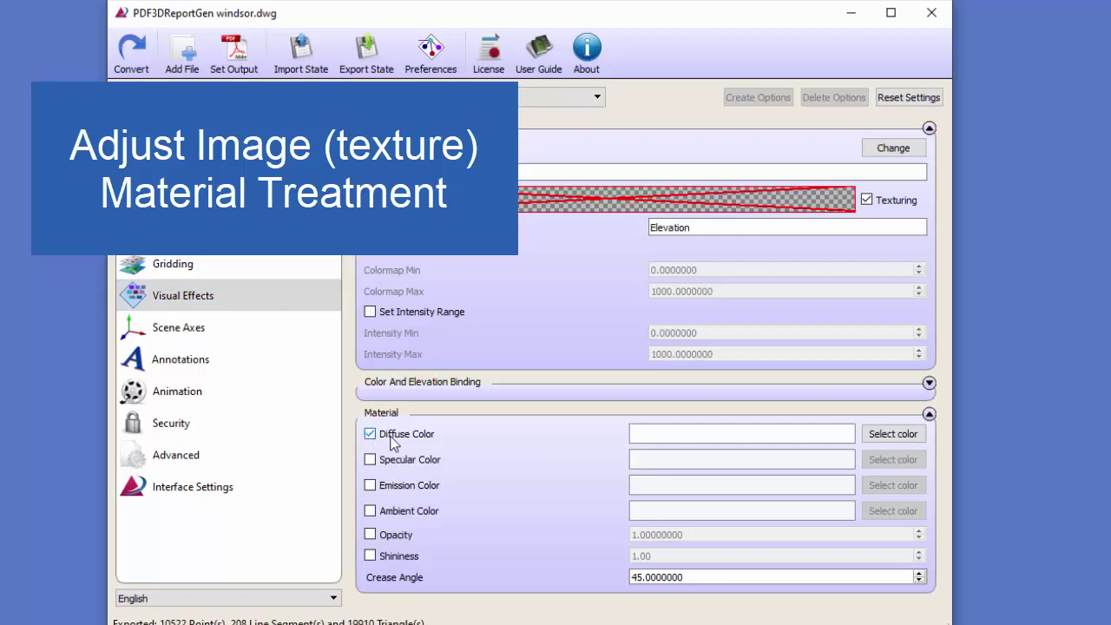
pyautogui.click(893, 434)
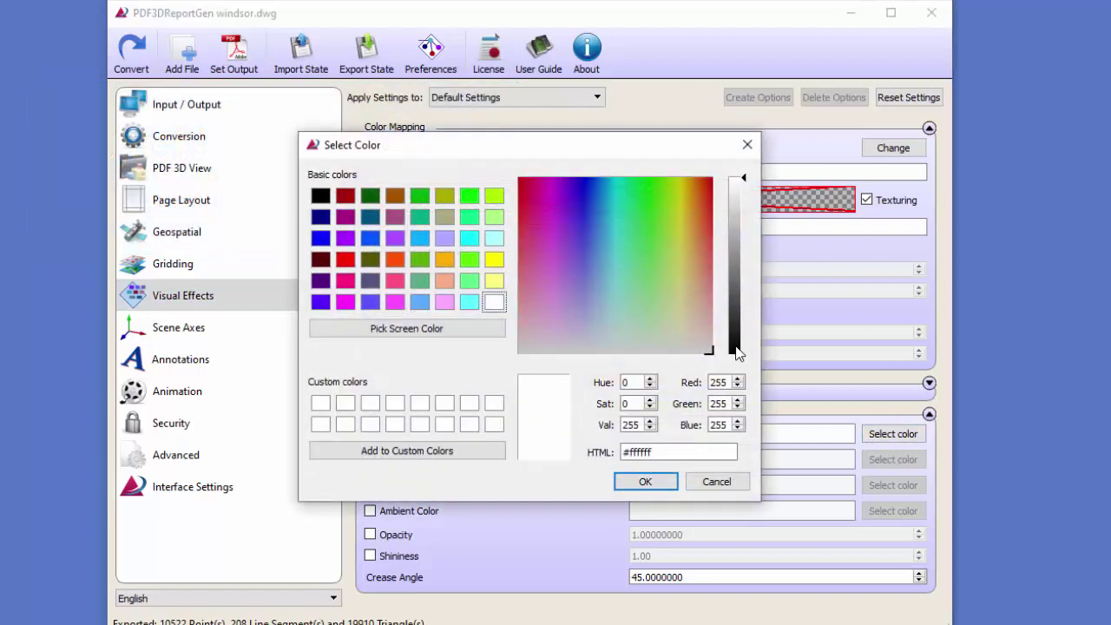
pyautogui.click(736, 351)
pyautogui.click(651, 481)
# - Override the material's specular color with a near-black shade
pyautogui.click(370, 460)
pyautogui.click(891, 459)
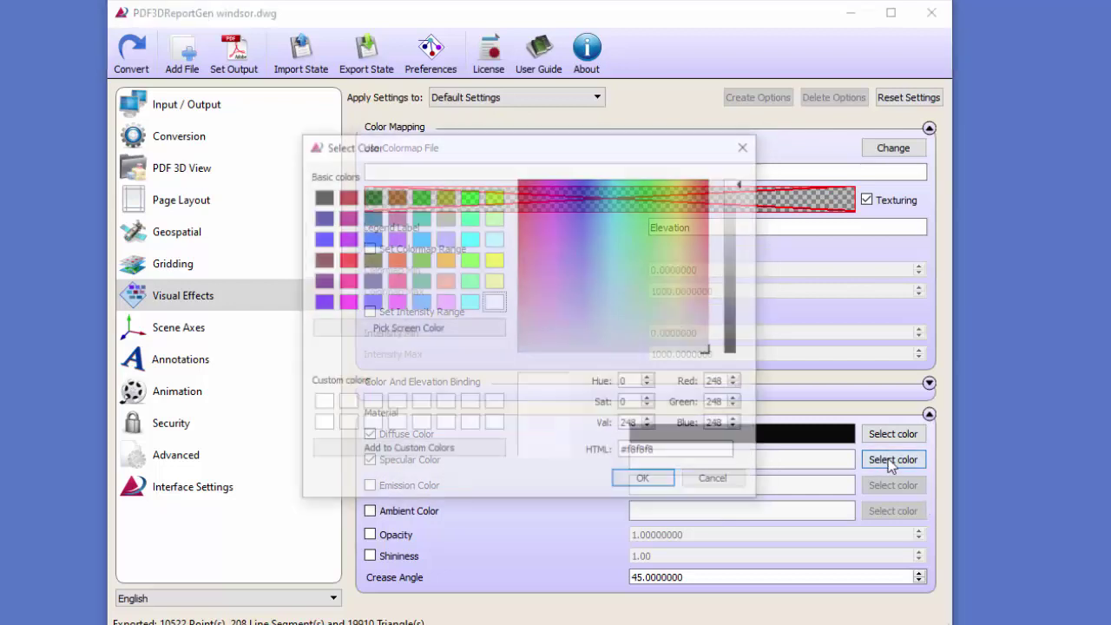
pyautogui.click(639, 482)
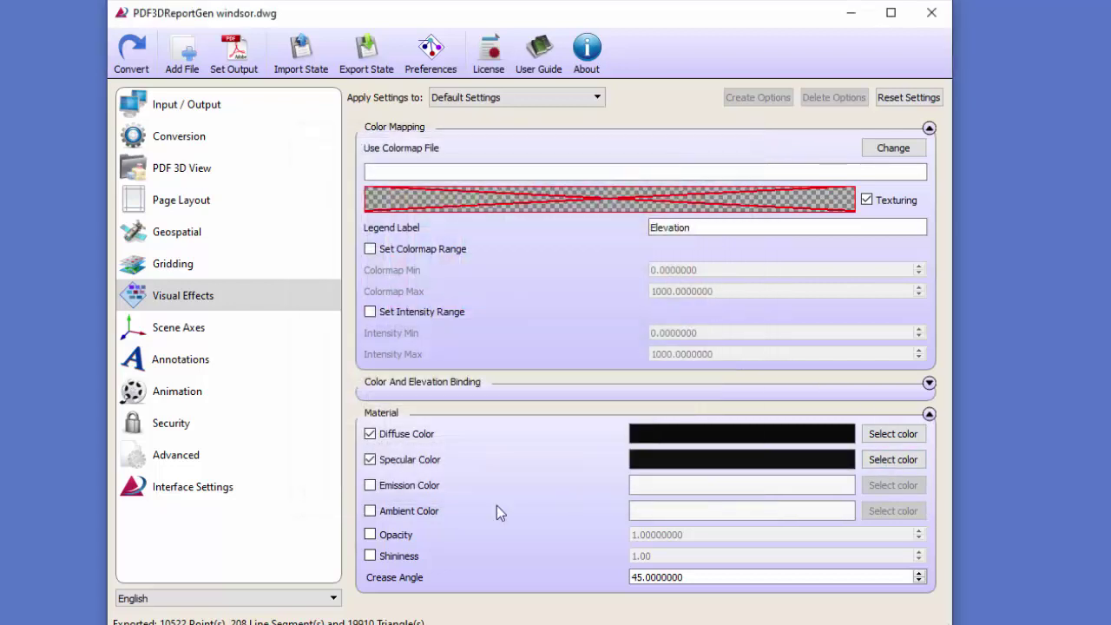
# - Override the material's ambient color with the near-black #0f0f0f
pyautogui.click(369, 511)
pyautogui.click(892, 510)
pyautogui.click(738, 350)
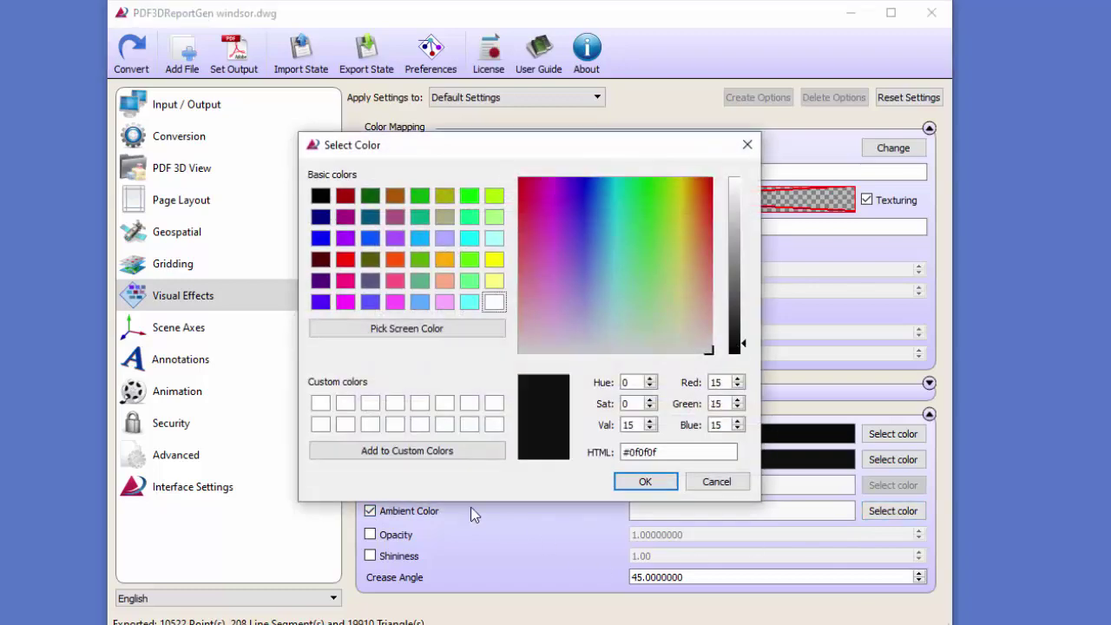
pyautogui.press('Return')
# - Override the material's emission color with a near-white shade
pyautogui.click(370, 485)
pyautogui.click(892, 485)
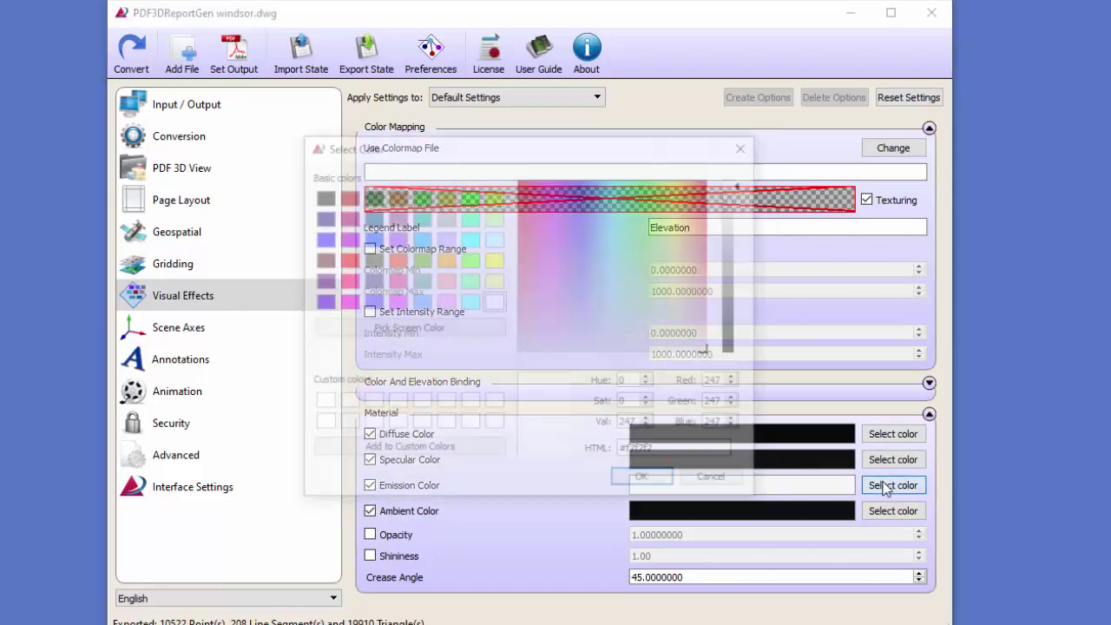
pyautogui.moveTo(743, 183); pyautogui.dragTo(742, 182)
pyautogui.press('Return')
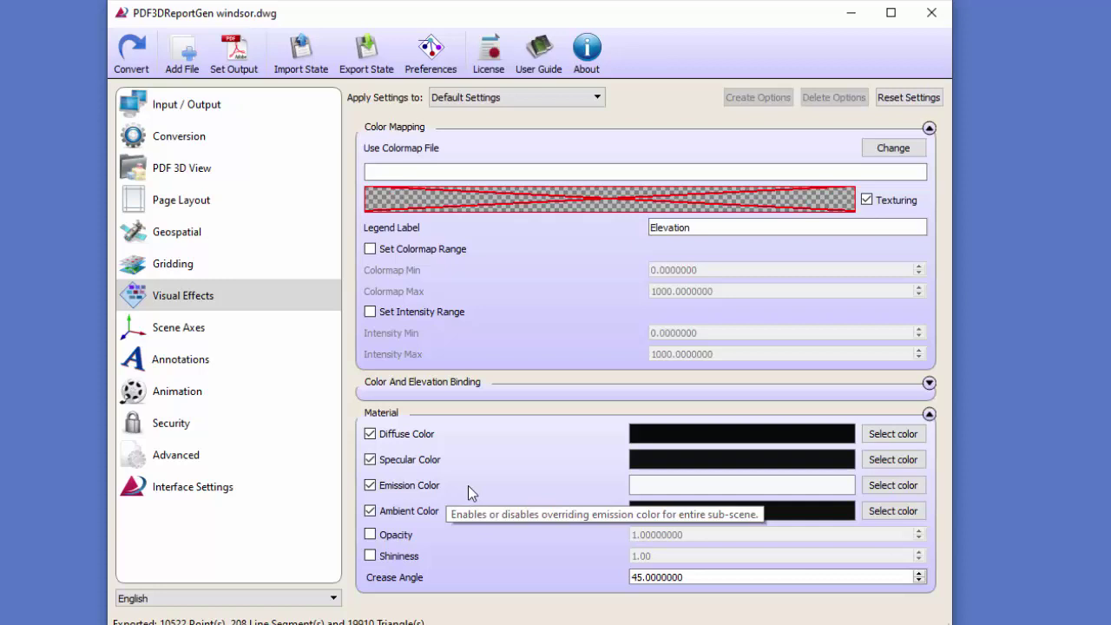
# - Convert windsor.dwg with the new material settings and inspect the textured terrain in the resulting windsor.pdf
pyautogui.click(131, 51)
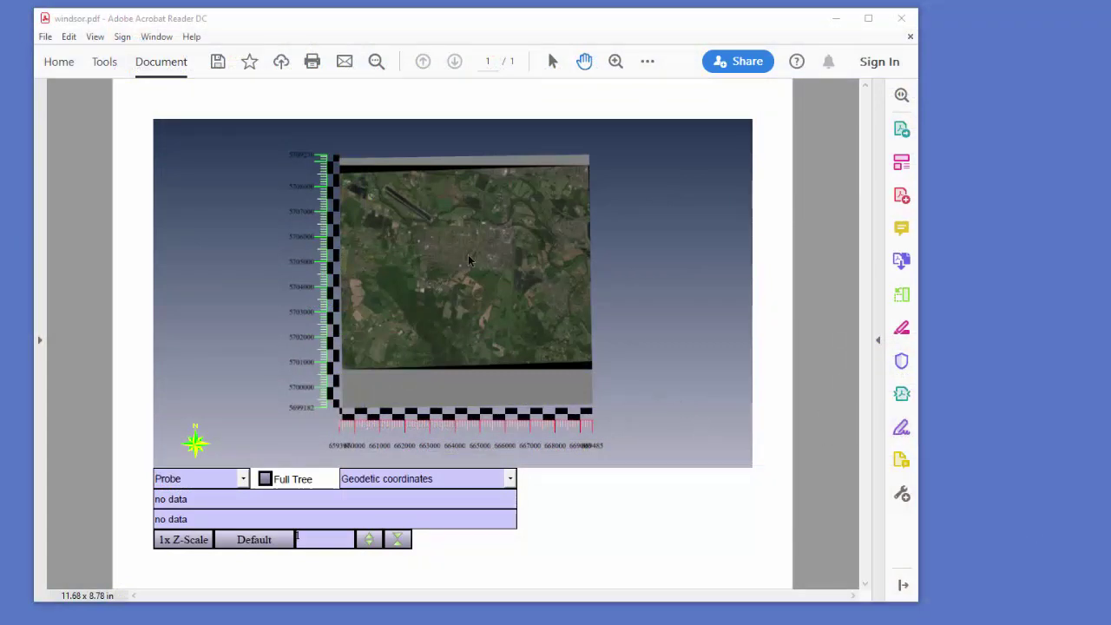
pyautogui.moveTo(449, 453); pyautogui.dragTo(485, 375)
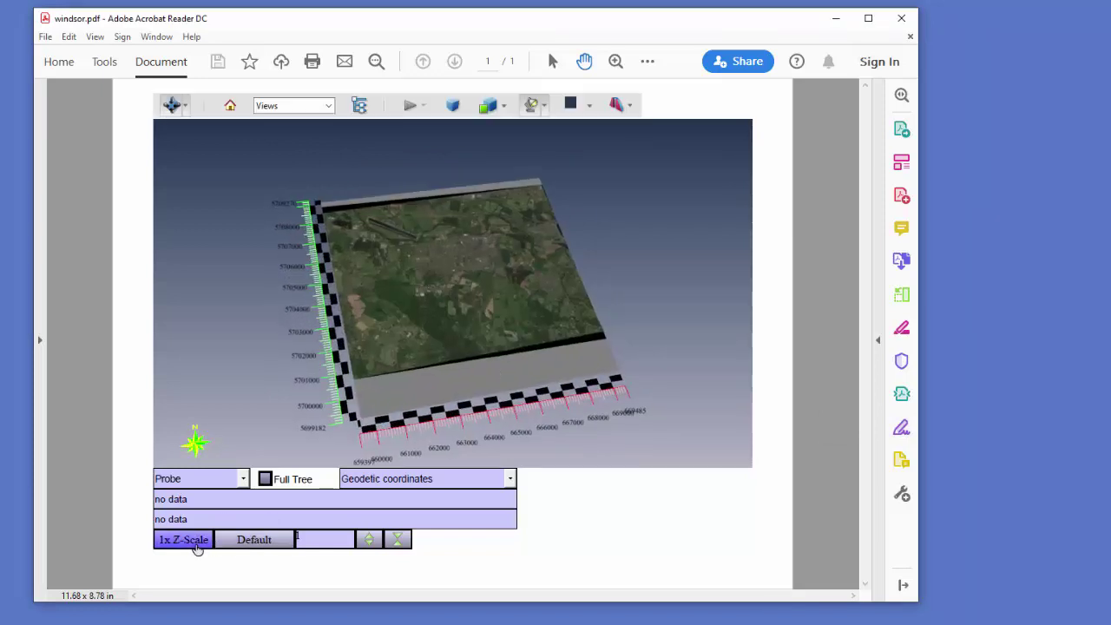
# - Exaggerate the terrain relief in the 3D PDF by setting its Z-scale to 10
pyautogui.click(370, 542)
pyautogui.click(369, 542)
pyautogui.click(369, 541)
pyautogui.click(368, 542)
pyautogui.click(361, 544)
pyautogui.click(276, 538)
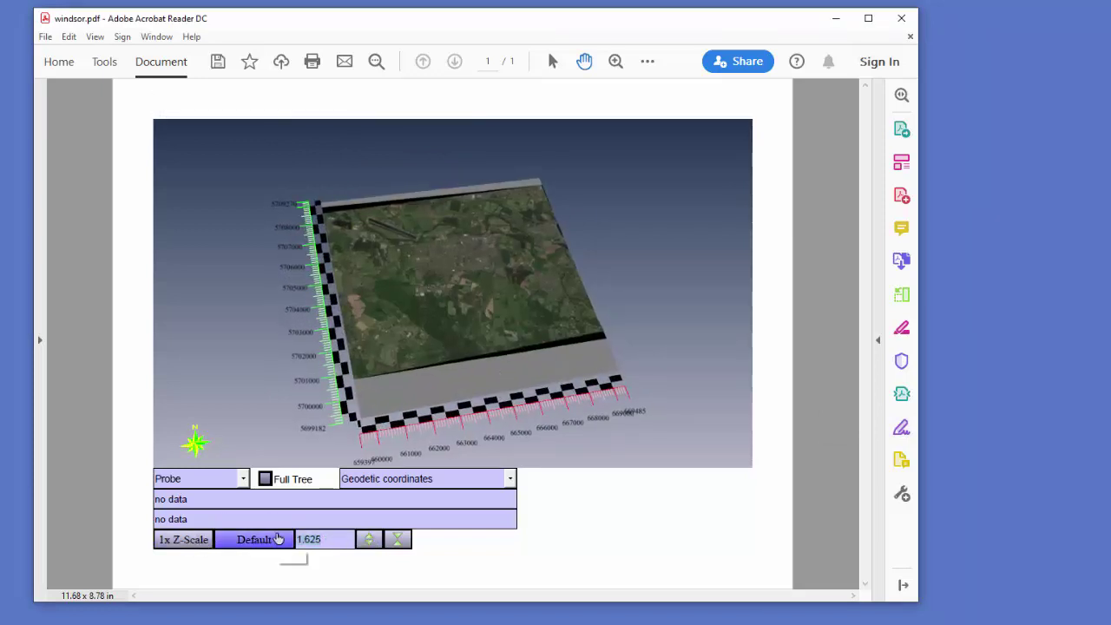
pyautogui.write('10')
pyautogui.press('Return')
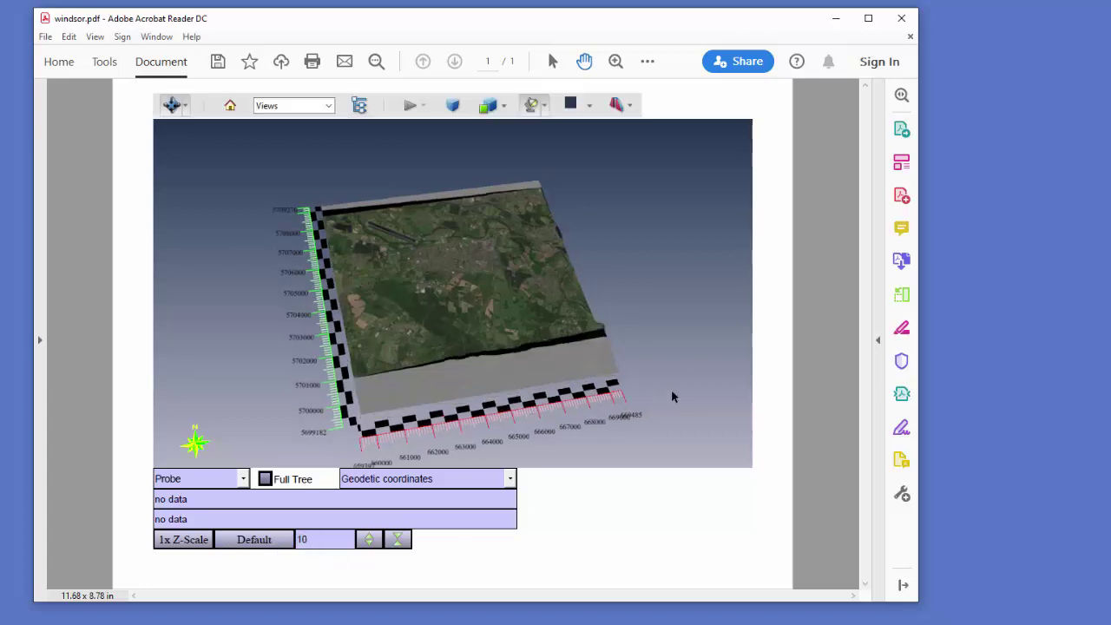
# - Probe two points on the draped terrain, one near the hilltop and one in the fields, for their geodetic coordinates
pyautogui.scroll(3, 594, 394)
pyautogui.moveTo(595, 394)
pyautogui.mouseDown()
pyautogui.moveTo(577, 414)
pyautogui.moveTo(509, 404)
pyautogui.moveTo(317, 318)
pyautogui.moveTo(448, 362)
pyautogui.mouseUp()
pyautogui.click(472, 252)
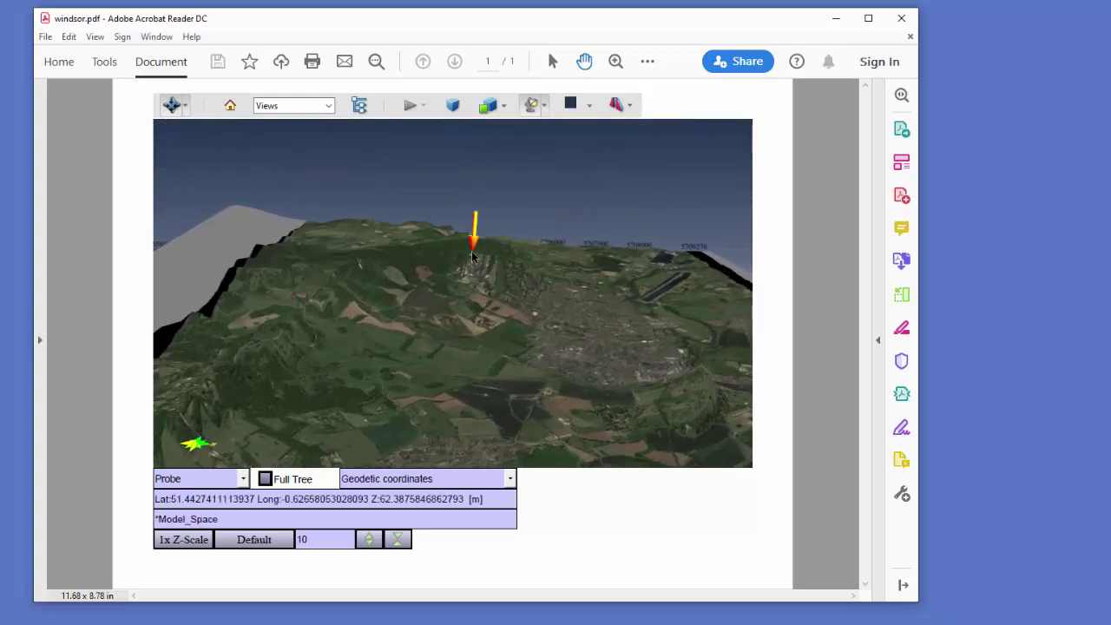
pyautogui.click(485, 303)
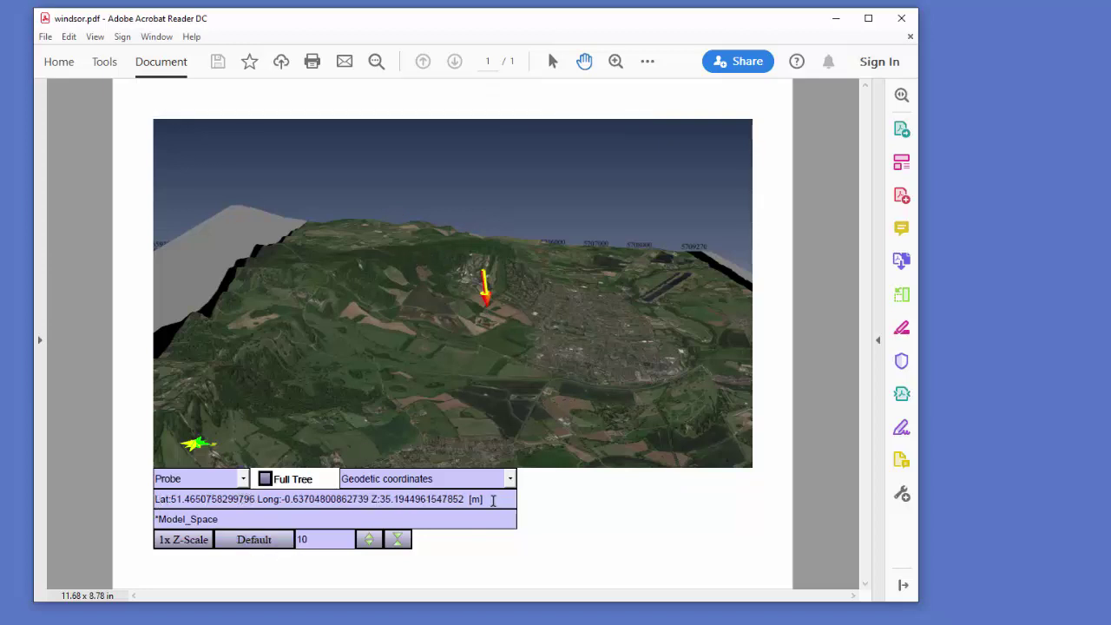
# - Switch the coordinate display to UTM/UPS zone, band and coordinates, and probe several points in the fields and on the hill
pyautogui.click(509, 478)
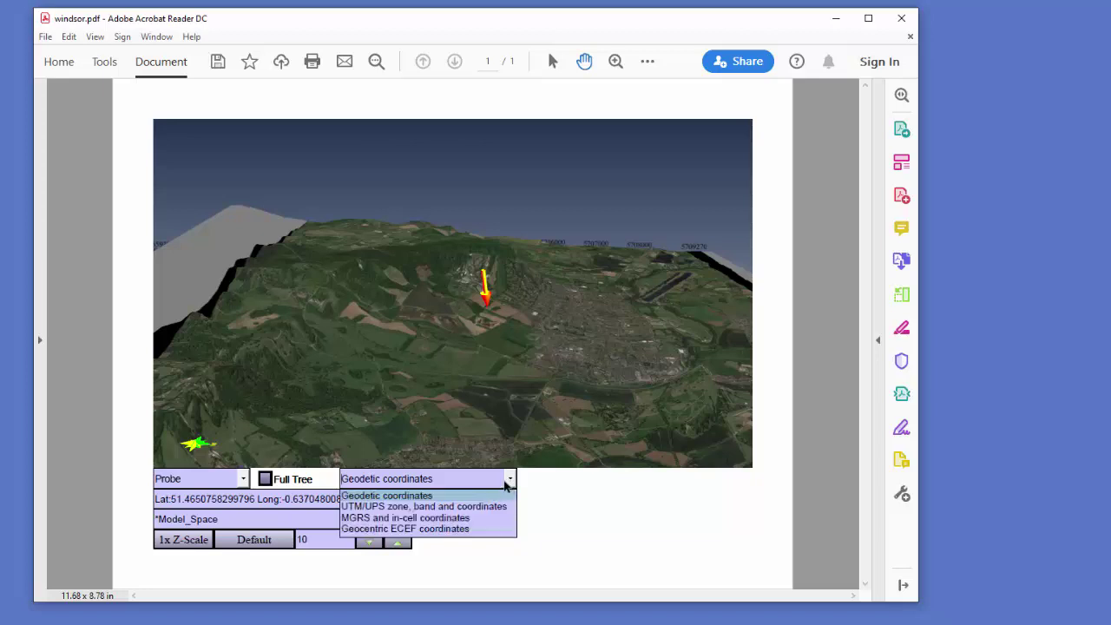
pyautogui.click(406, 506)
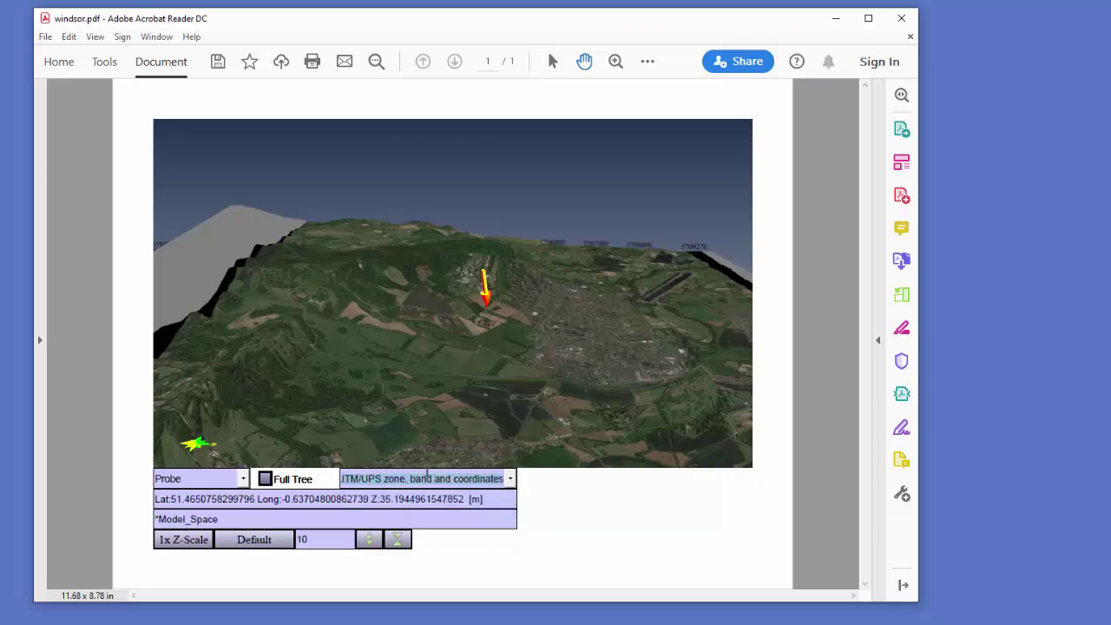
pyautogui.moveTo(451, 325)
pyautogui.click(436, 351)
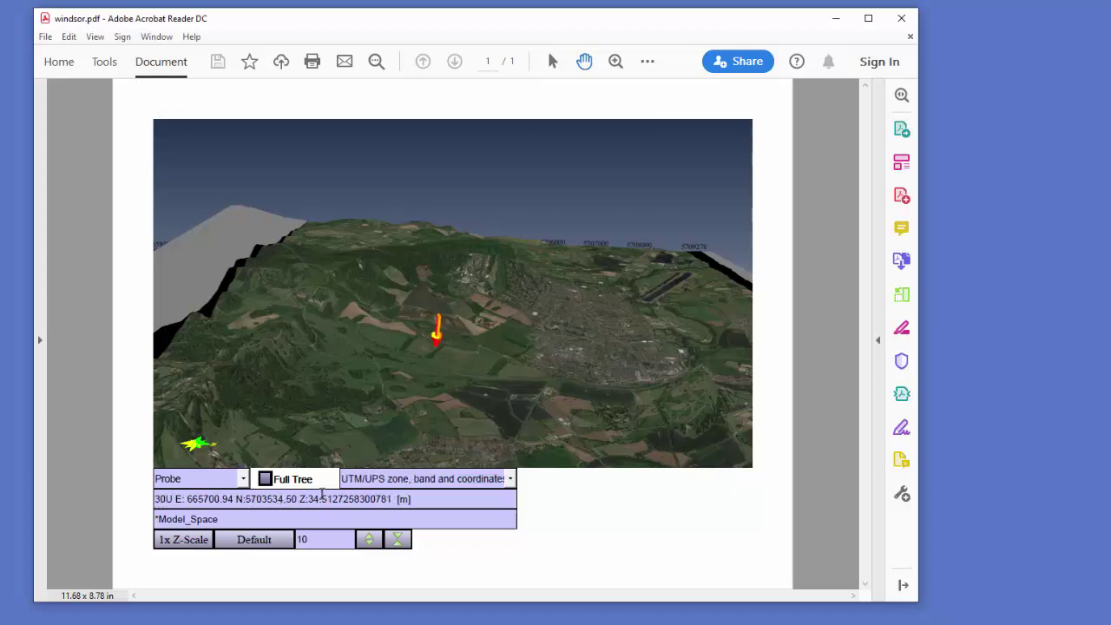
pyautogui.click(392, 328)
pyautogui.click(409, 254)
pyautogui.moveTo(455, 292)
pyautogui.mouseDown()
pyautogui.moveTo(475, 237)
pyautogui.moveTo(482, 299)
pyautogui.moveTo(479, 236)
pyautogui.mouseUp()
pyautogui.click(448, 227)
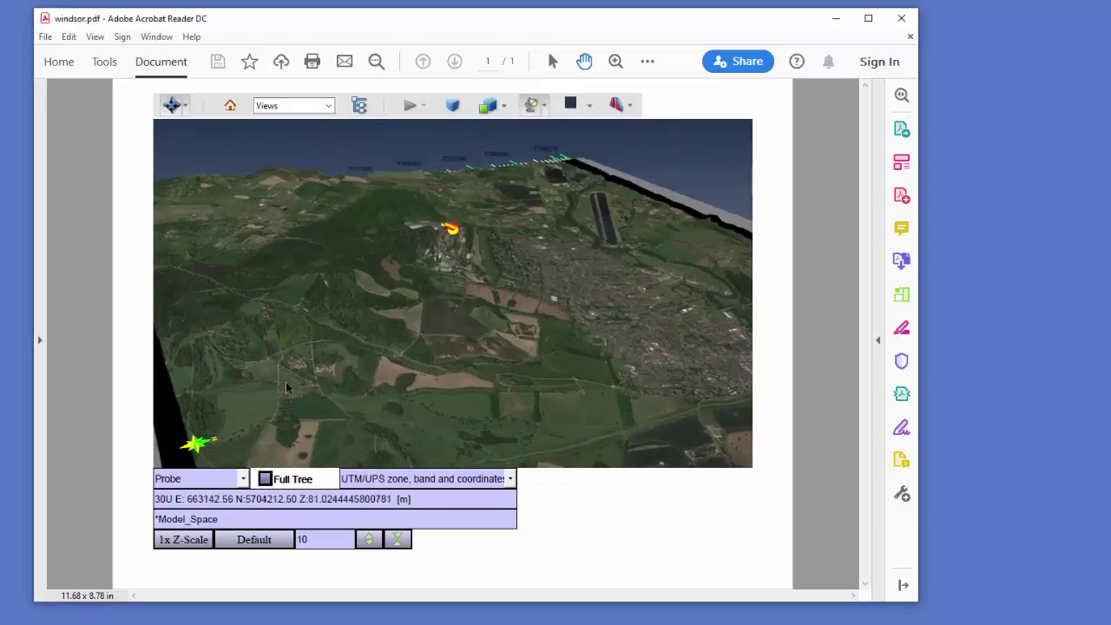
# - Measure two distances with the Distance tool, each from the low ground around the town to the hilltop
pyautogui.click(244, 480)
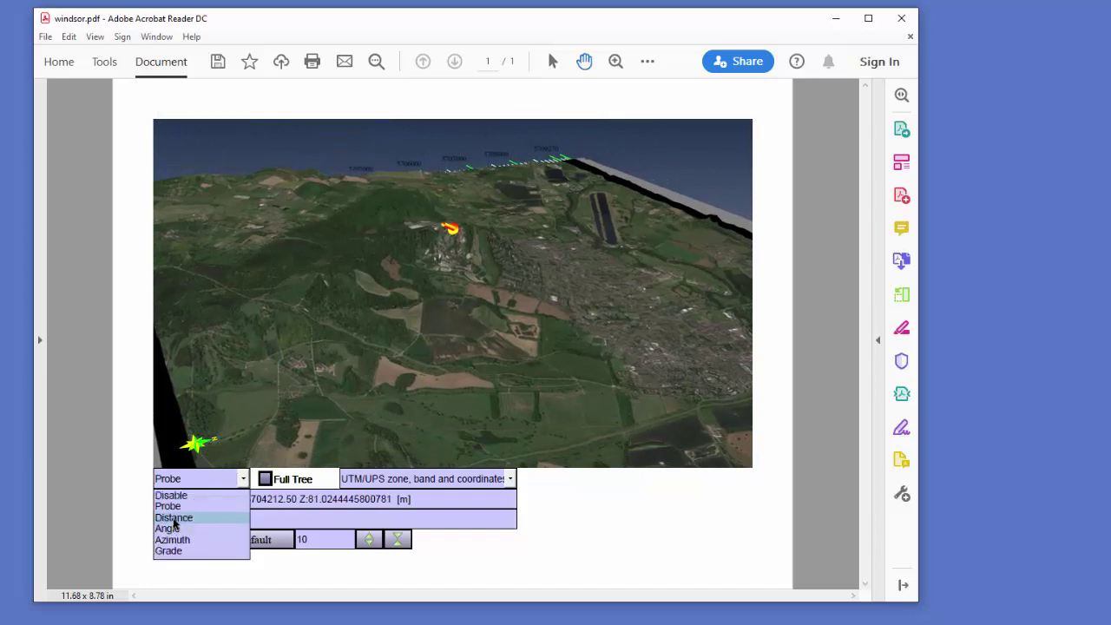
pyautogui.click(173, 518)
pyautogui.click(693, 280)
pyautogui.click(438, 231)
pyautogui.click(678, 367)
pyautogui.click(445, 230)
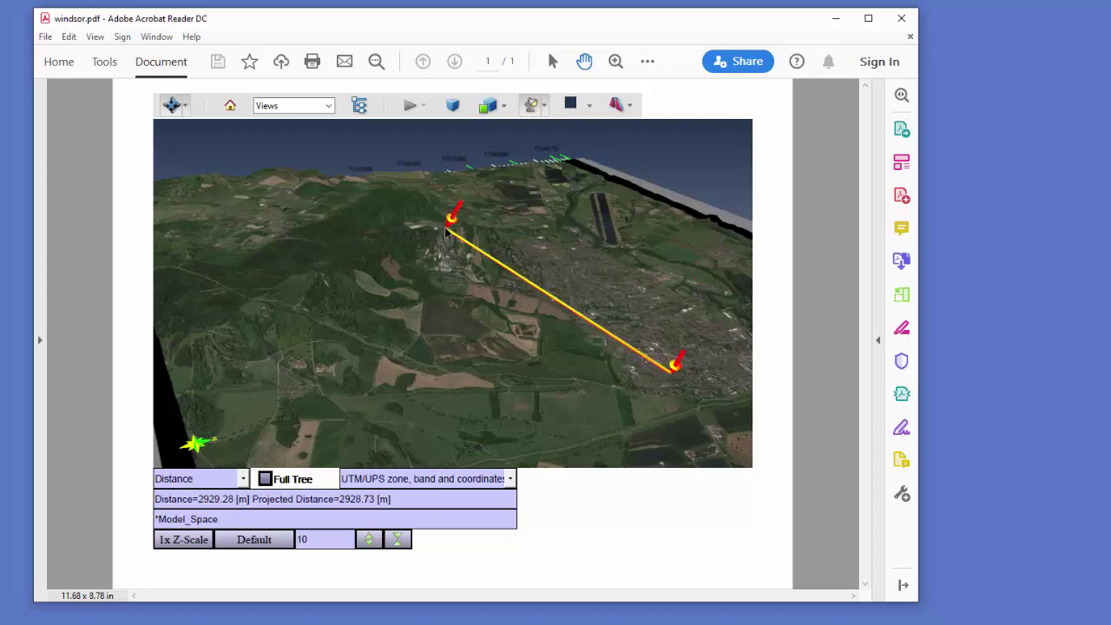
# - Measure the angle at the hilltop between a point beyond the town and a point in the foreground fields
pyautogui.click(244, 478)
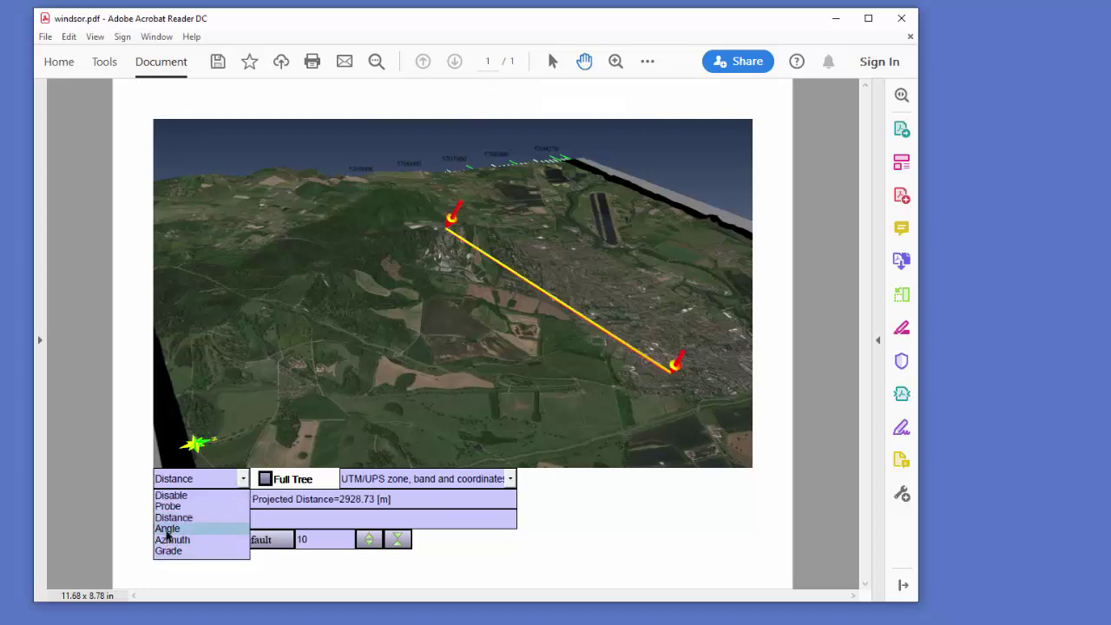
pyautogui.click(174, 529)
pyautogui.click(676, 259)
pyautogui.click(427, 228)
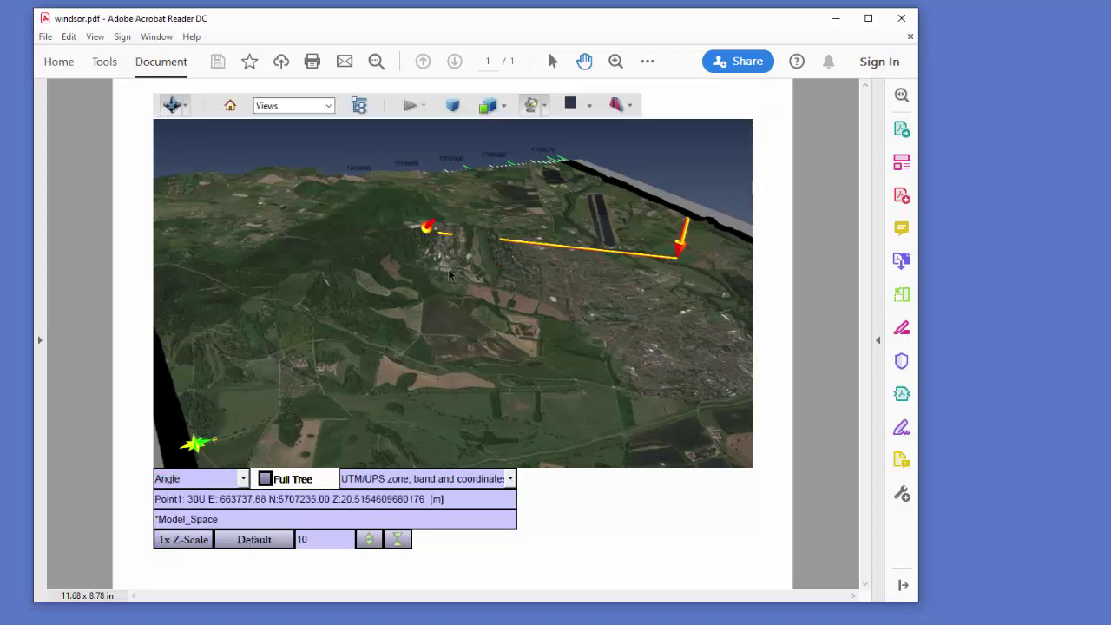
pyautogui.click(567, 412)
# - Measure the grade between a point in the town and one near the hilltop
pyautogui.click(244, 478)
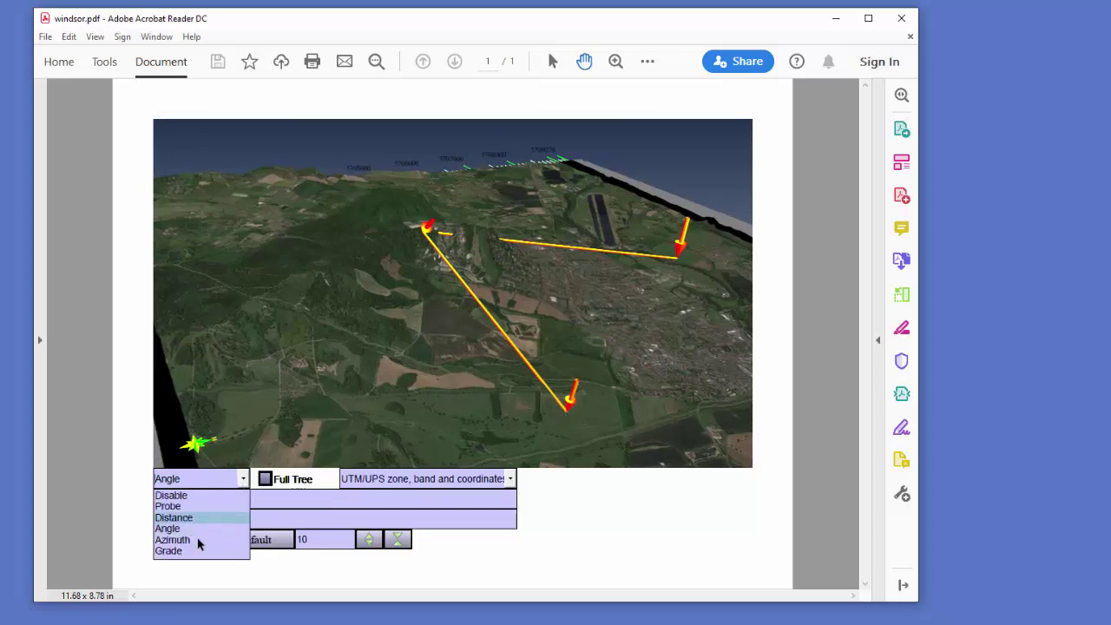
pyautogui.click(176, 553)
pyautogui.click(641, 299)
pyautogui.click(466, 223)
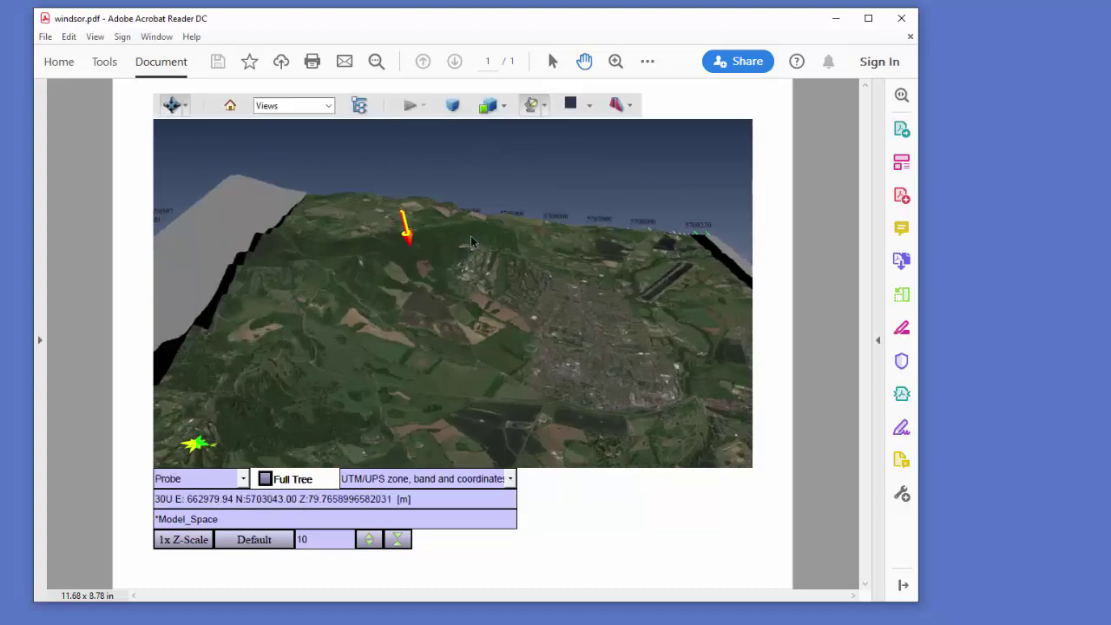
pyautogui.moveTo(471, 241); pyautogui.dragTo(537, 339)
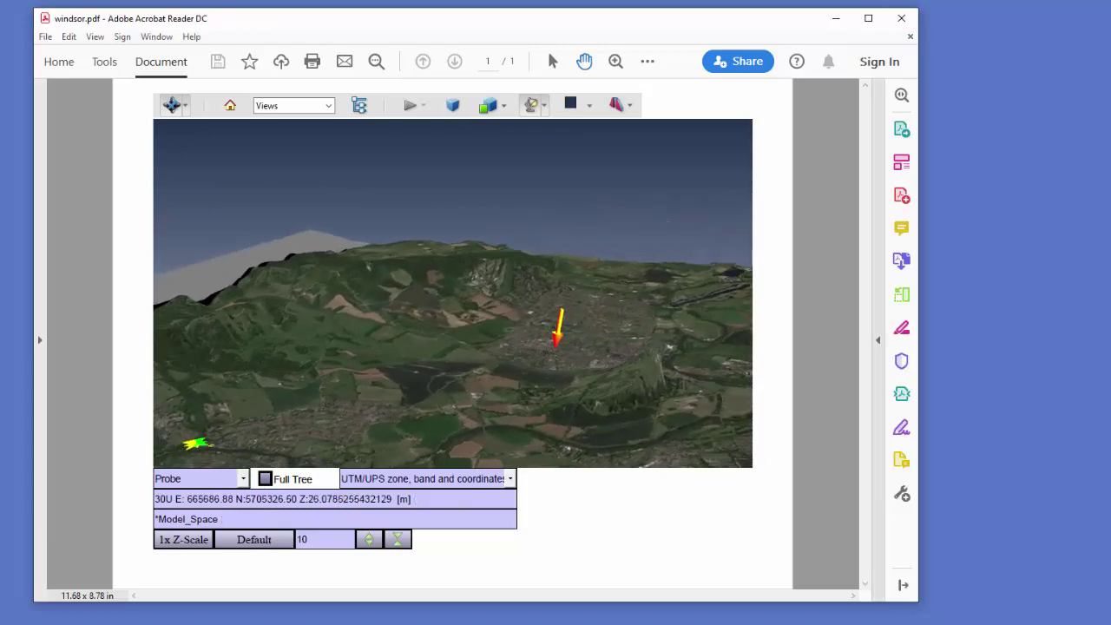